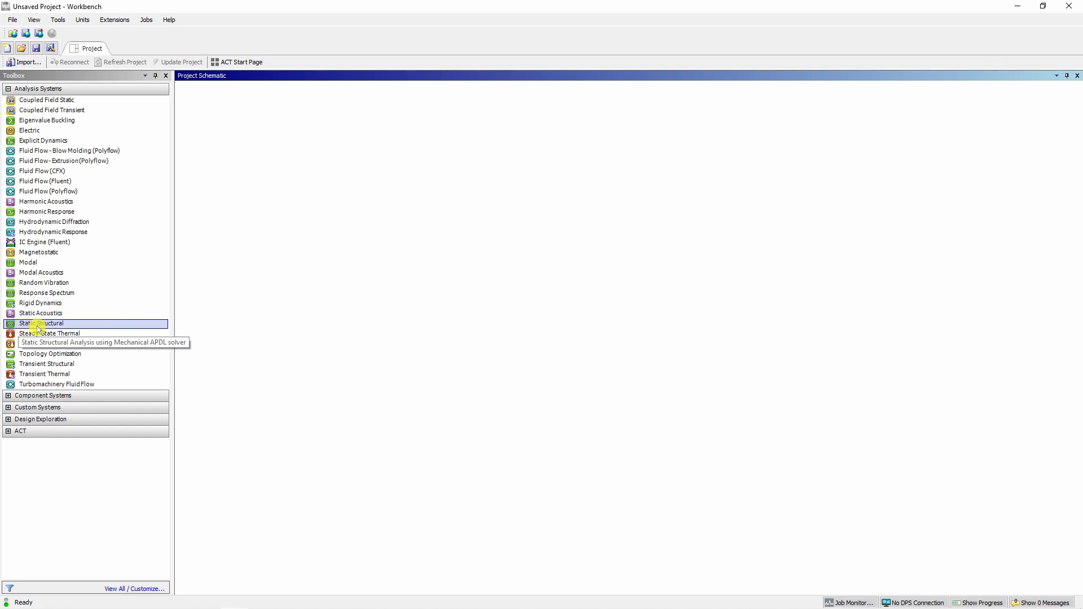
Drag a Static Structural system into the Project Schematic and name it 'Truss analysis'
drag(48, 327, 254, 133)
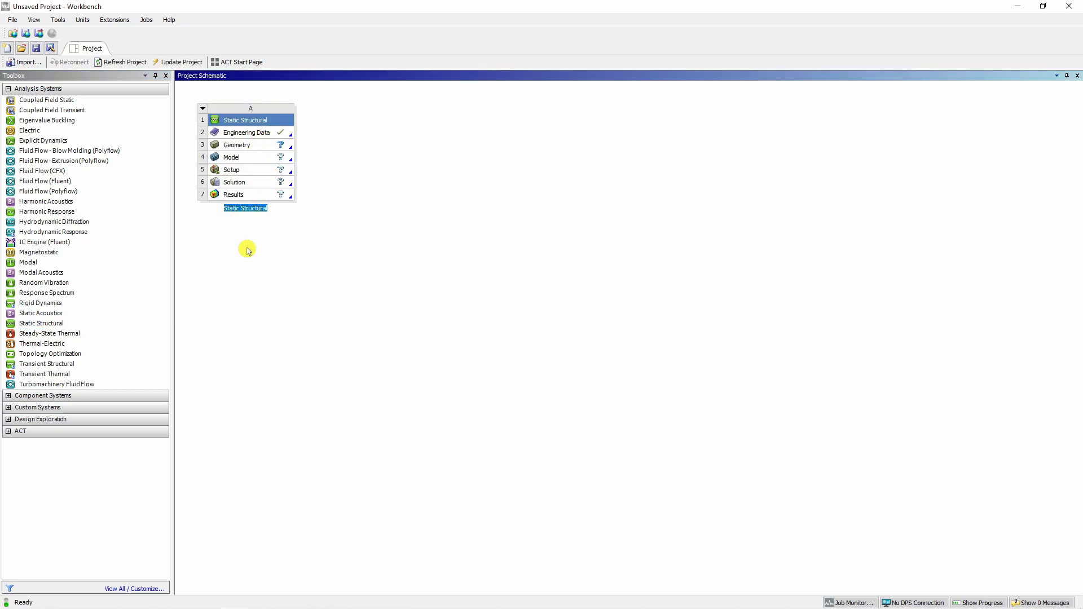
text(Truss analysis)
key(Return)
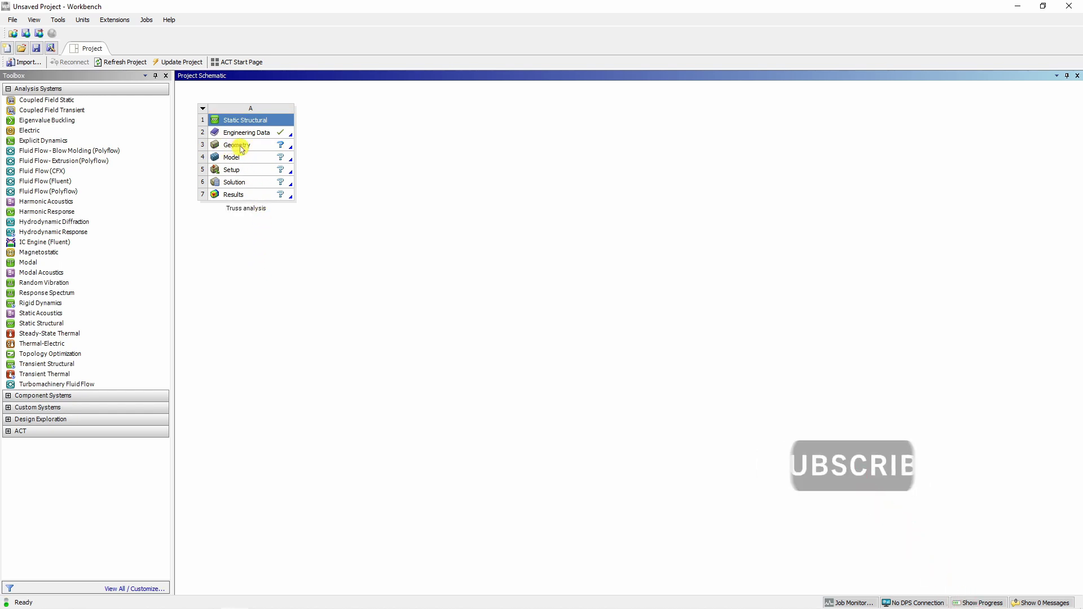
Review the Geometry cell's properties, including the Line Bodies import setting
click(241, 148)
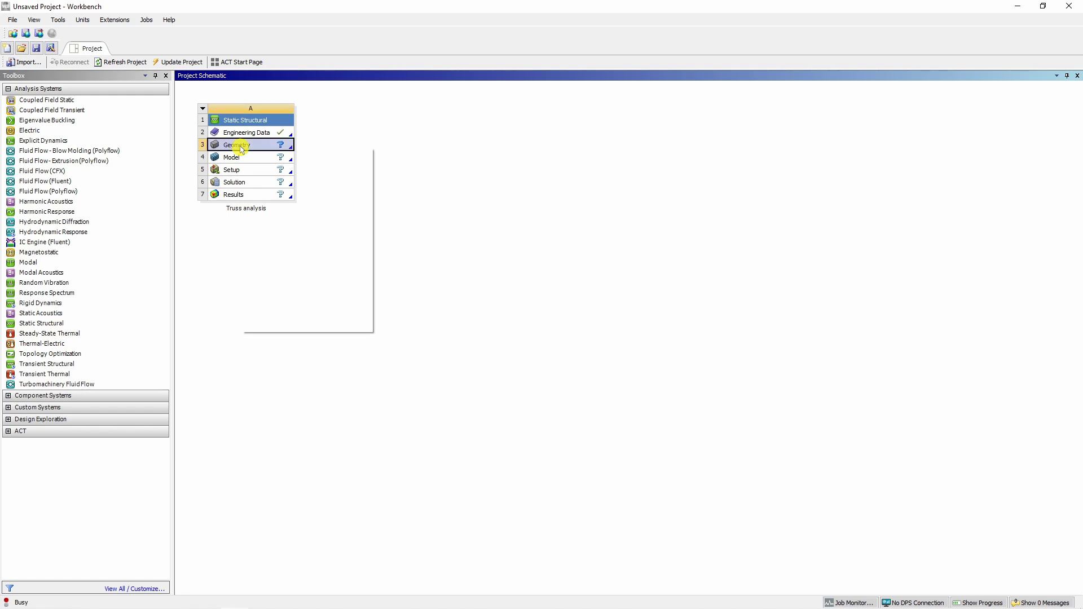
right_click(241, 148)
click(274, 297)
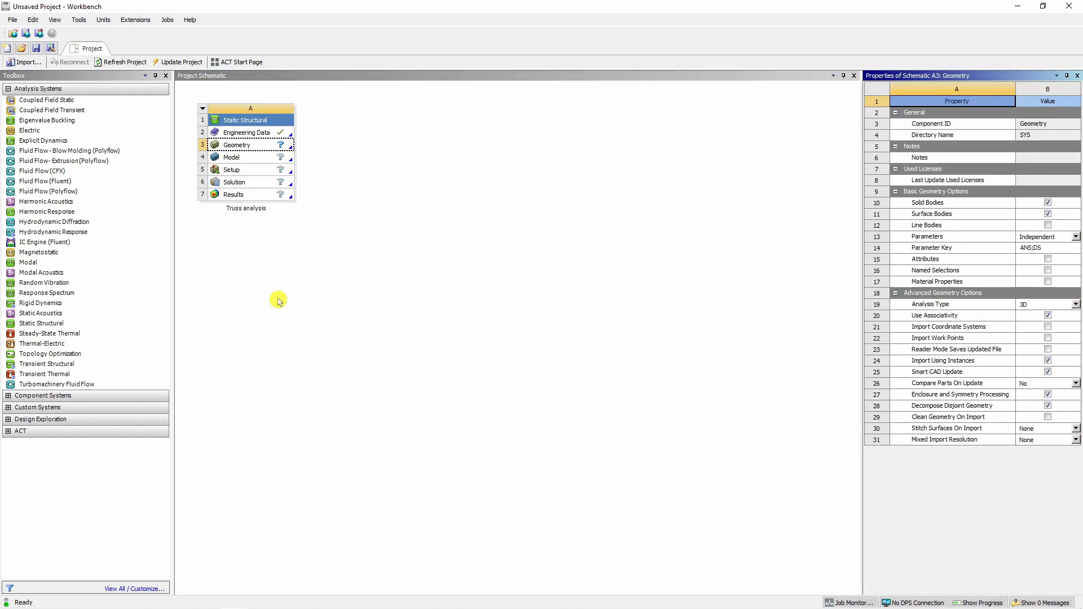
click(1048, 226)
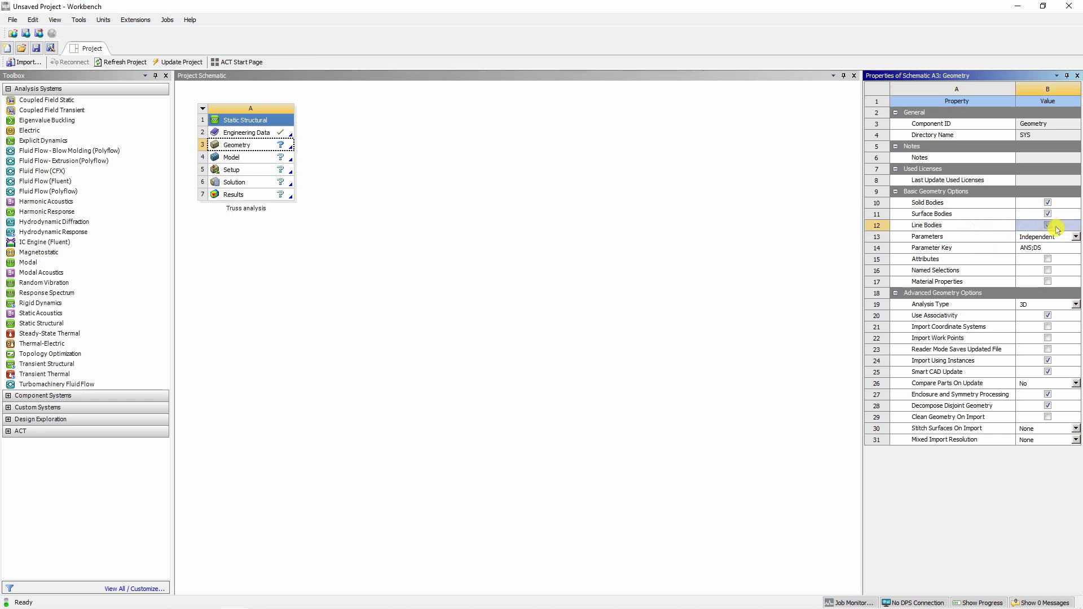
click(1077, 75)
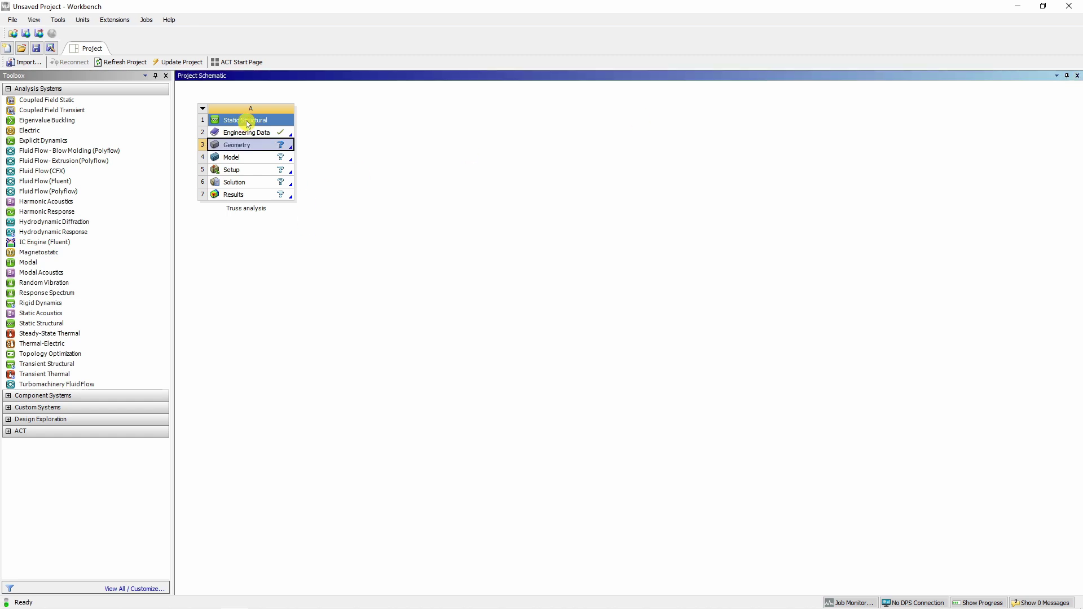
click(245, 123)
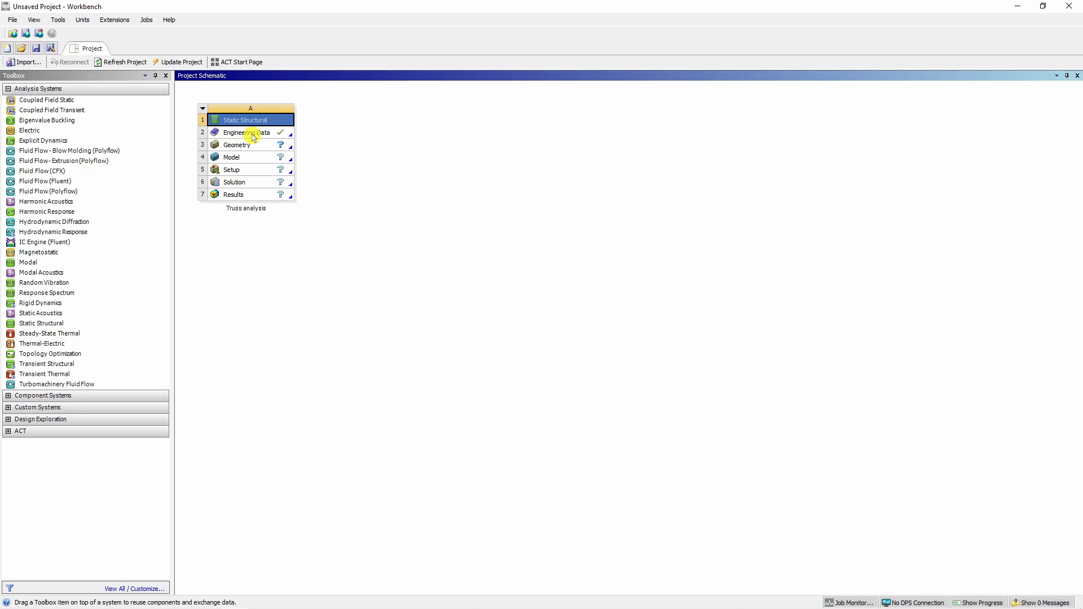
double_click(252, 135)
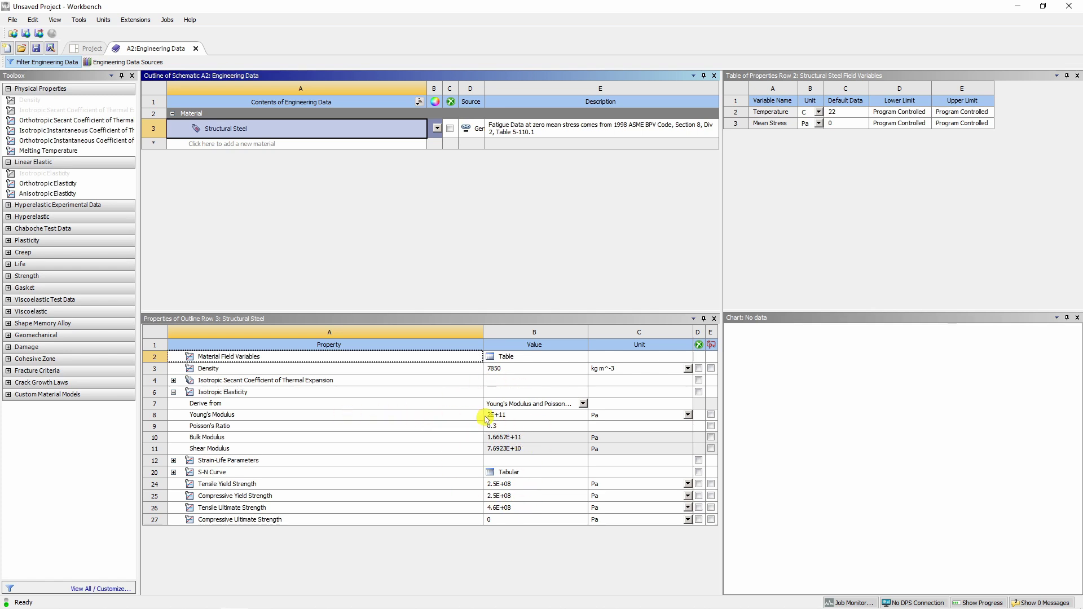
click(514, 416)
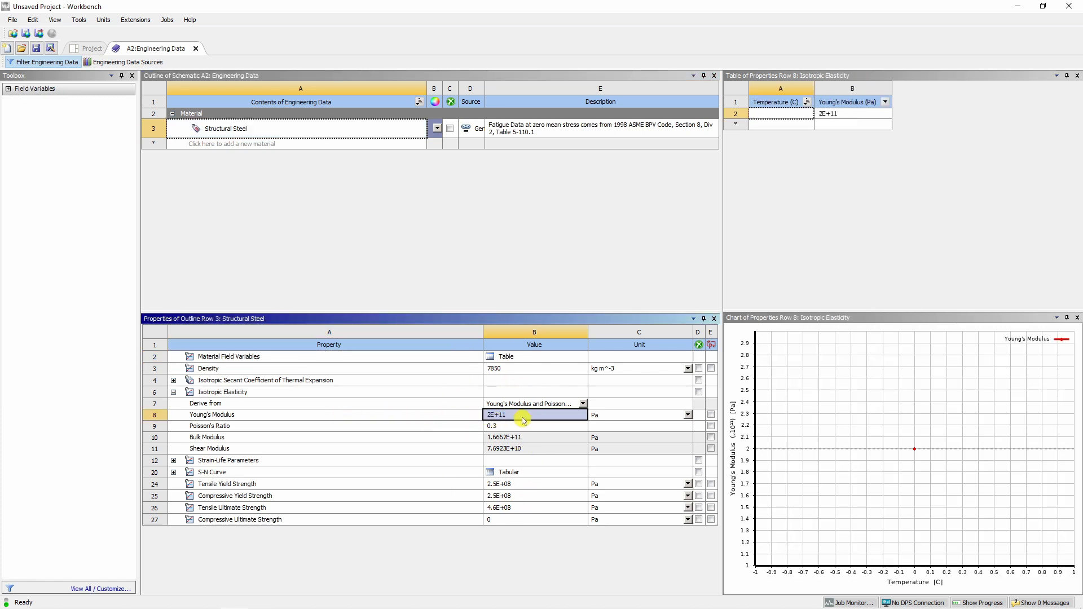
click(503, 427)
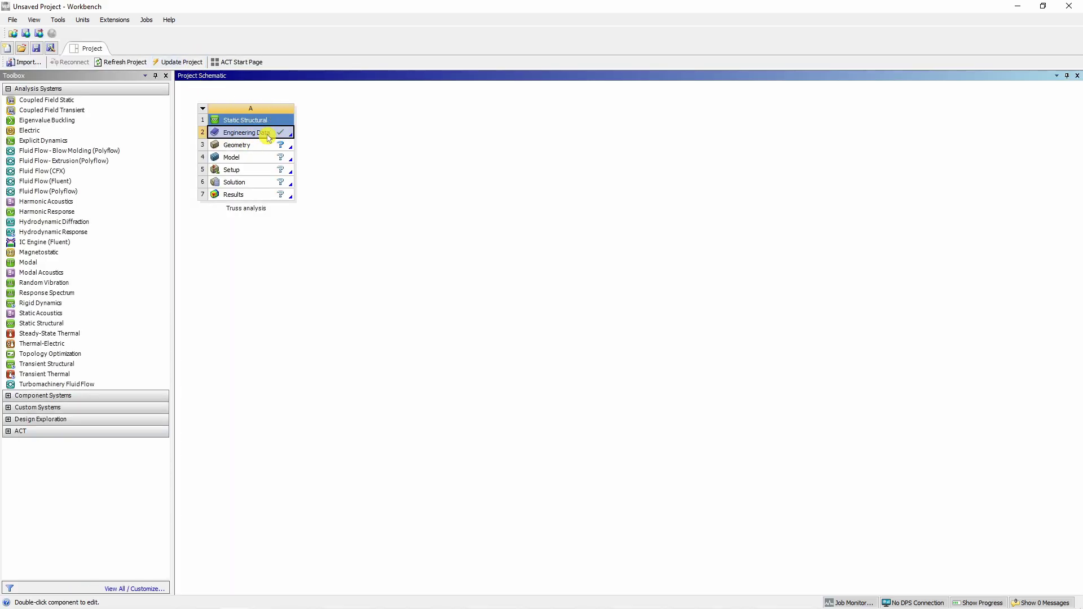
Create new DesignModeler geometry from the Truss analysis Geometry cell
click(250, 147)
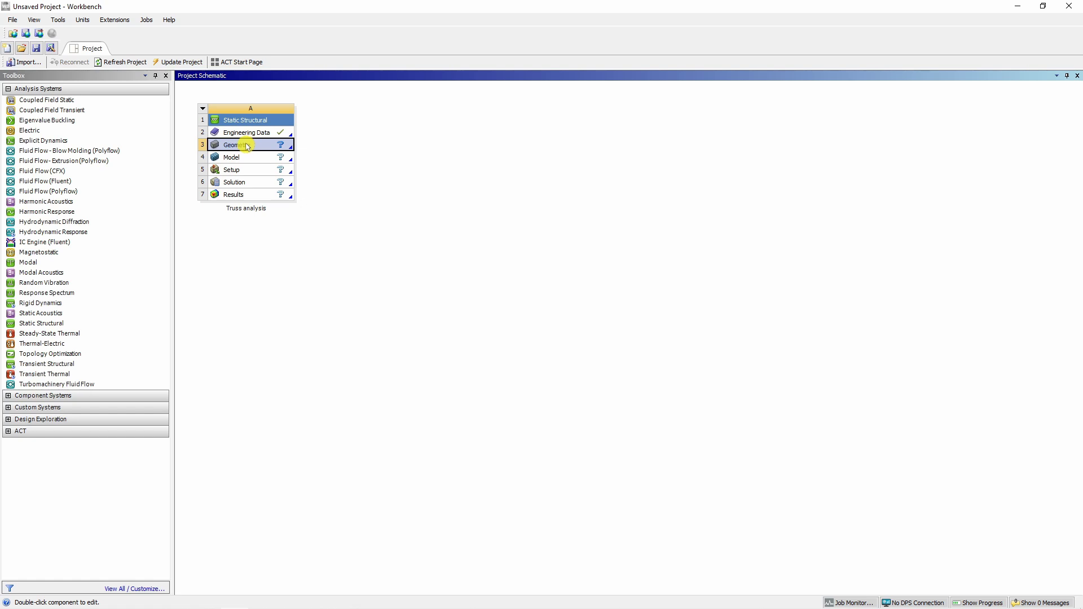
right_click(246, 146)
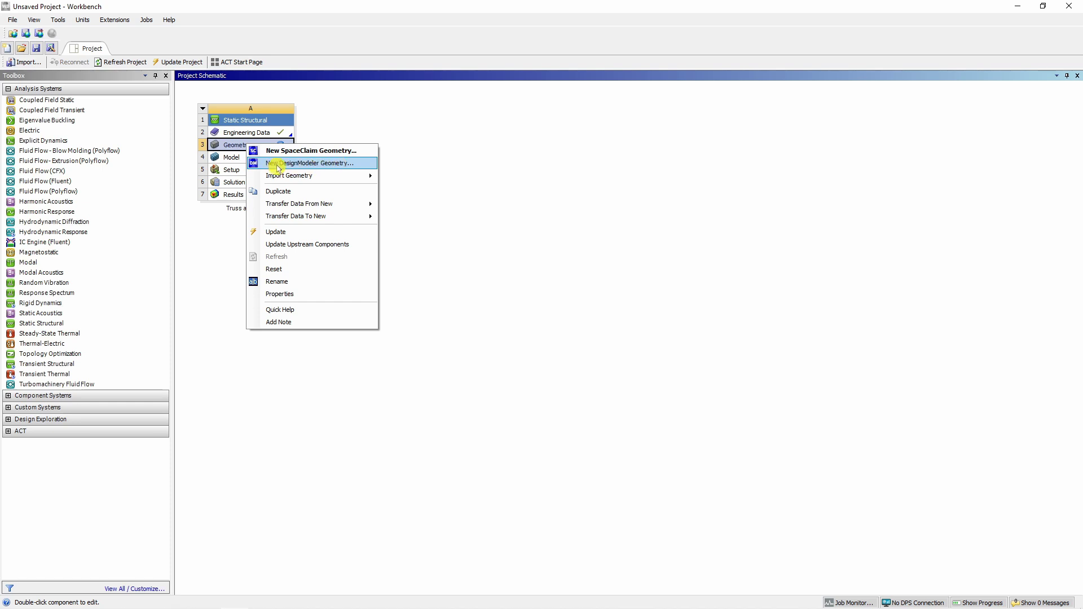
click(304, 164)
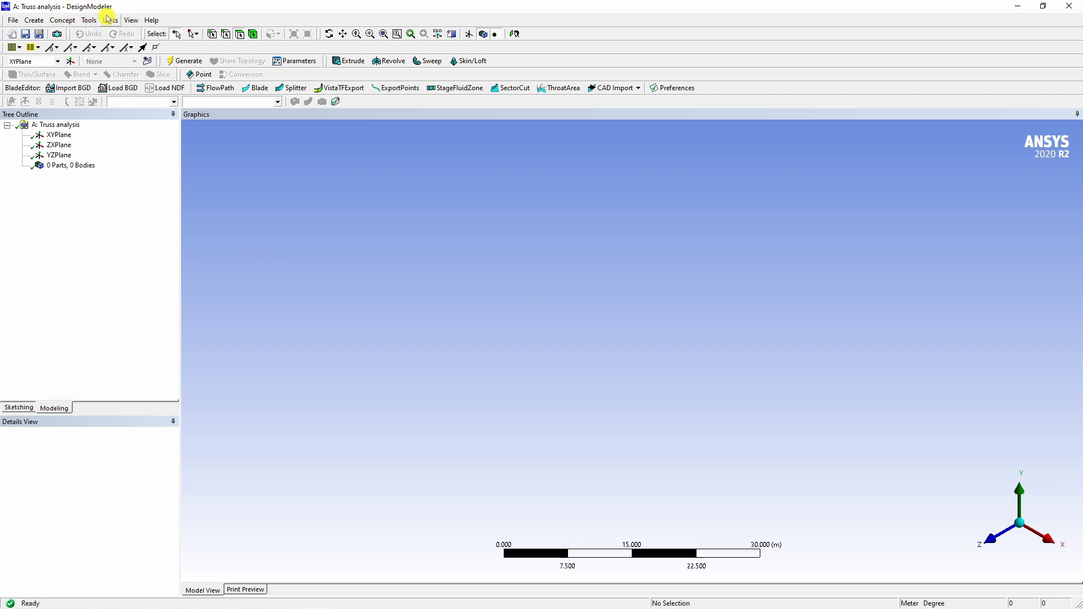
Keep units in meters, view the XYPlane face-on, and enter Sketching mode
click(111, 21)
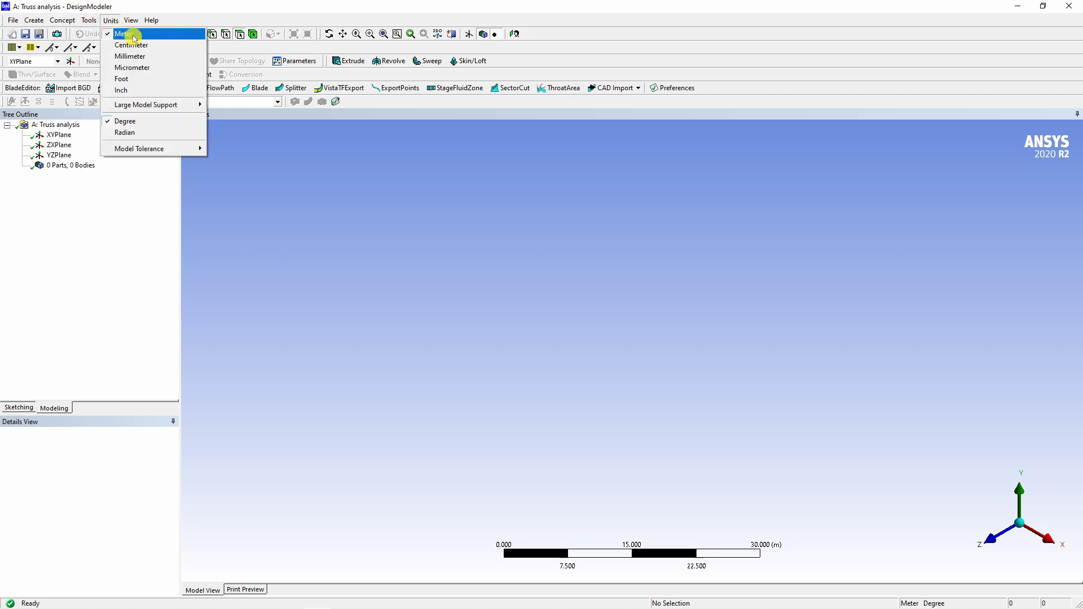
click(135, 37)
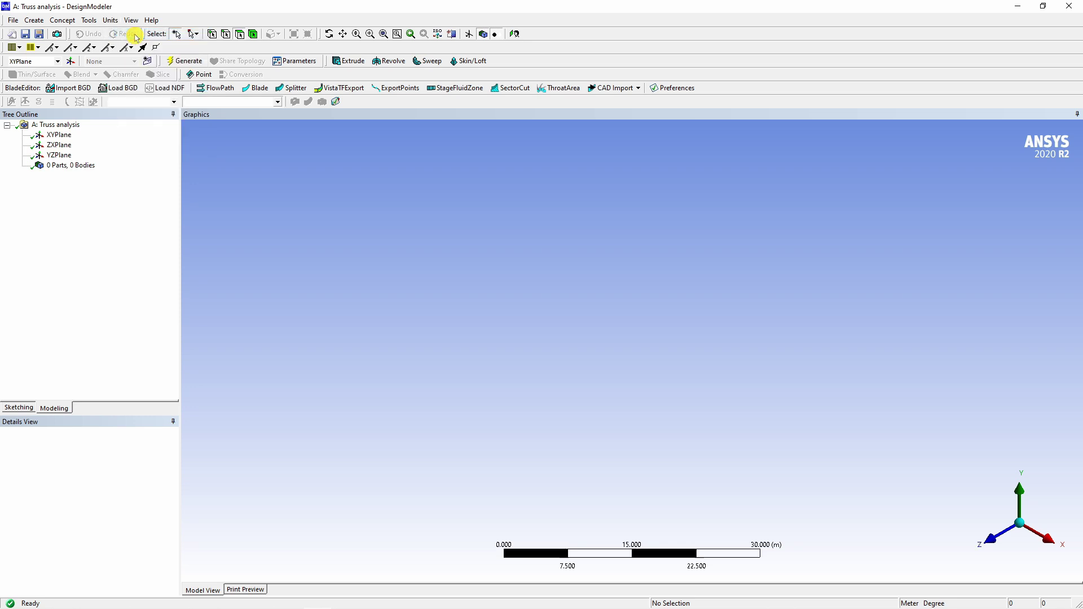
click(61, 136)
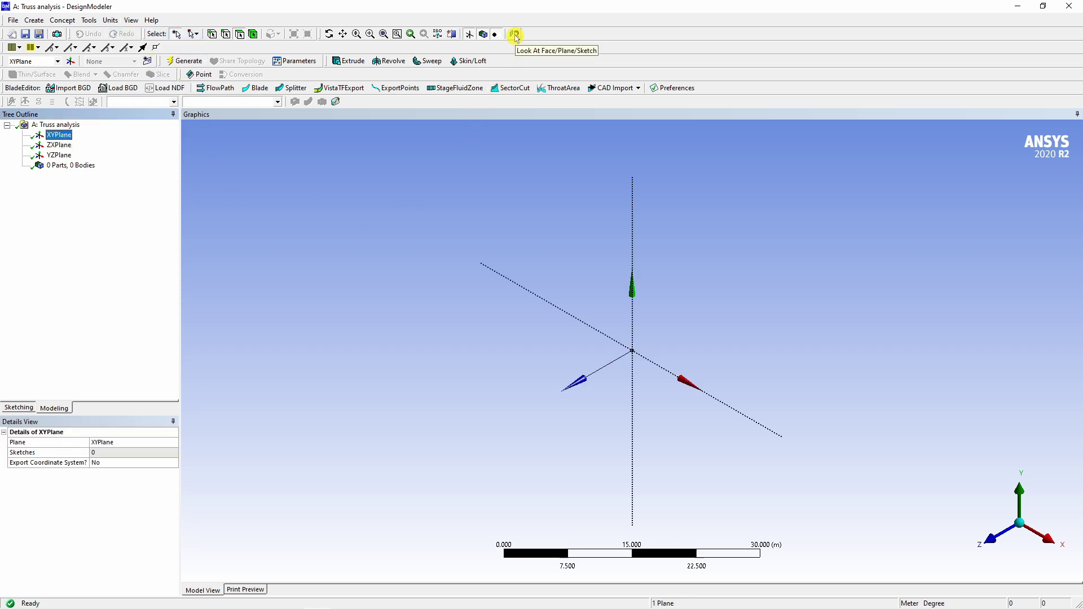
click(515, 35)
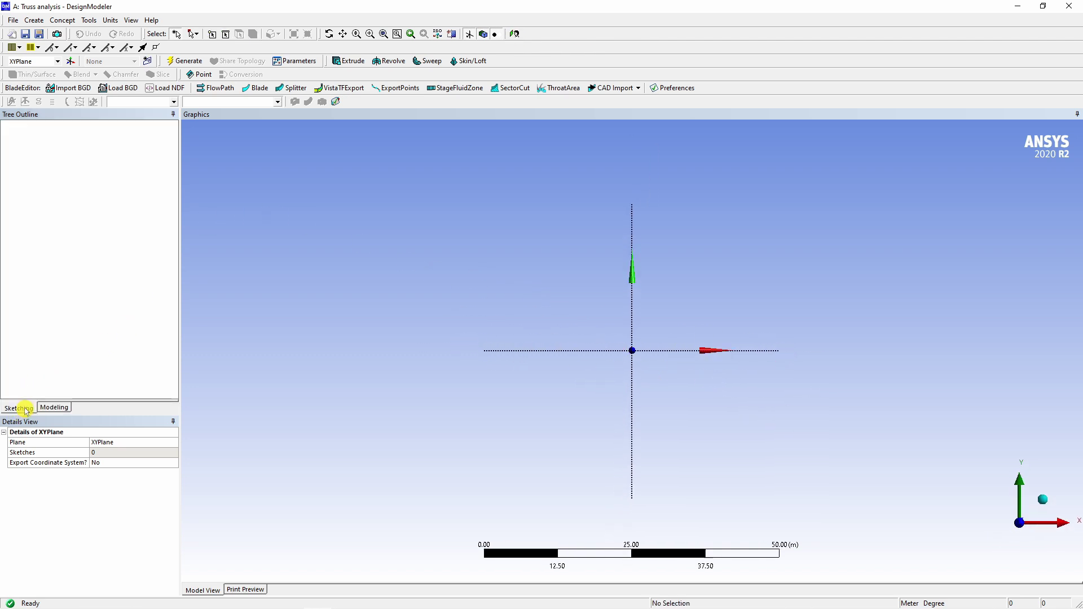
click(20, 408)
Draw two collinear lines along the X axis that meet at the origin
click(19, 141)
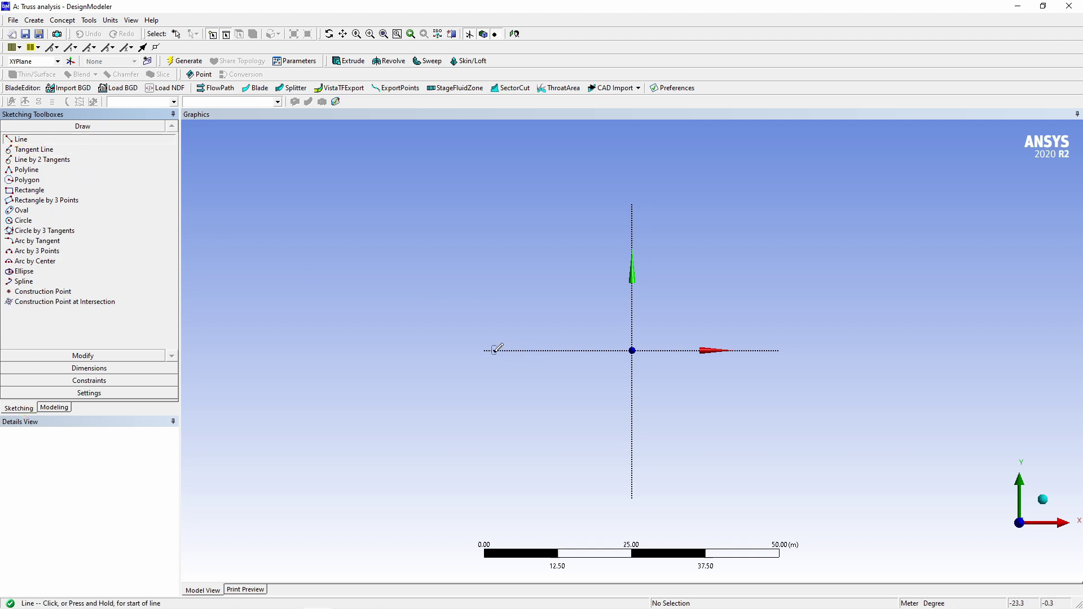
click(494, 351)
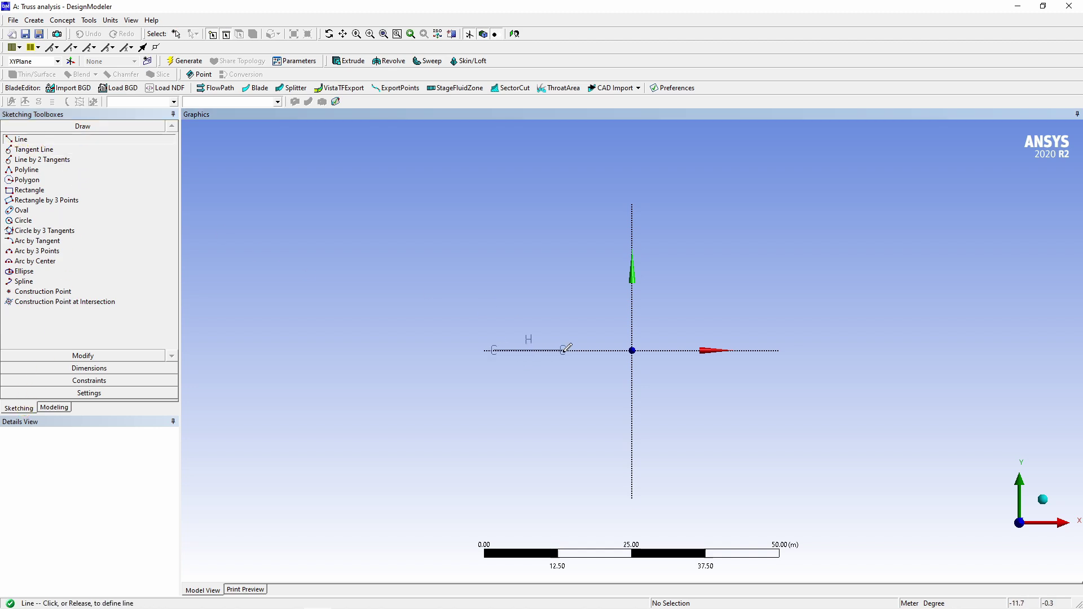
click(564, 350)
click(562, 350)
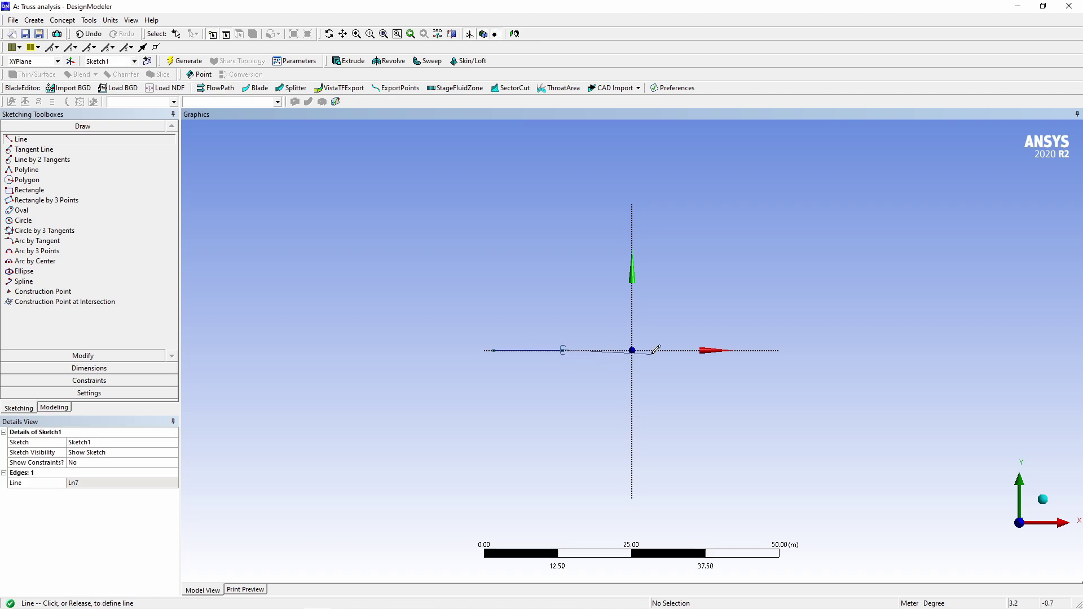
click(665, 351)
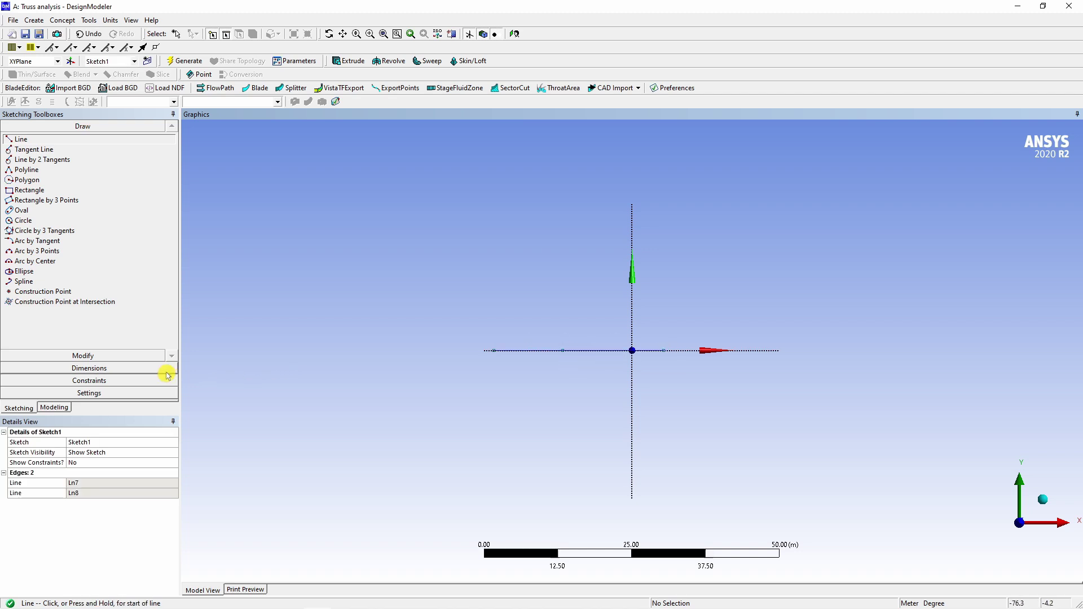
Dimension the two lines as H1 and H2, both 50 m long
click(86, 369)
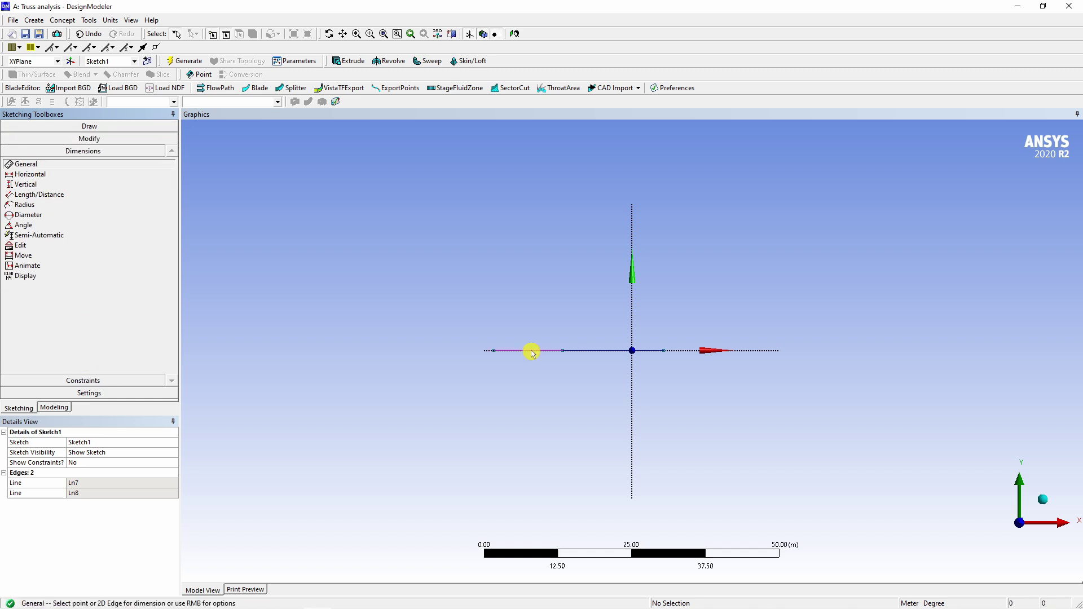
click(532, 351)
click(523, 396)
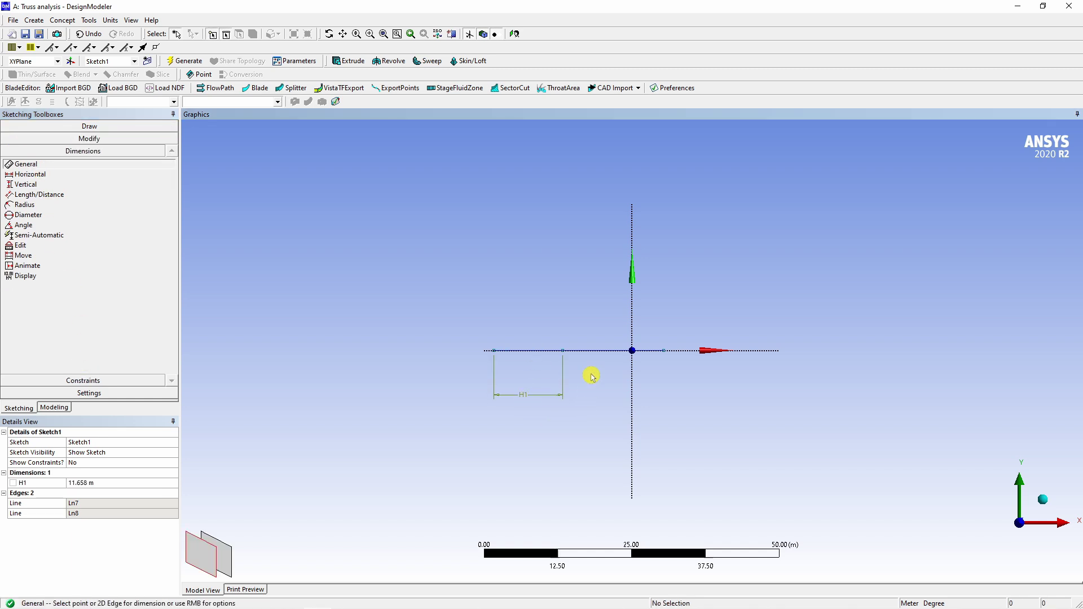
click(596, 352)
click(601, 406)
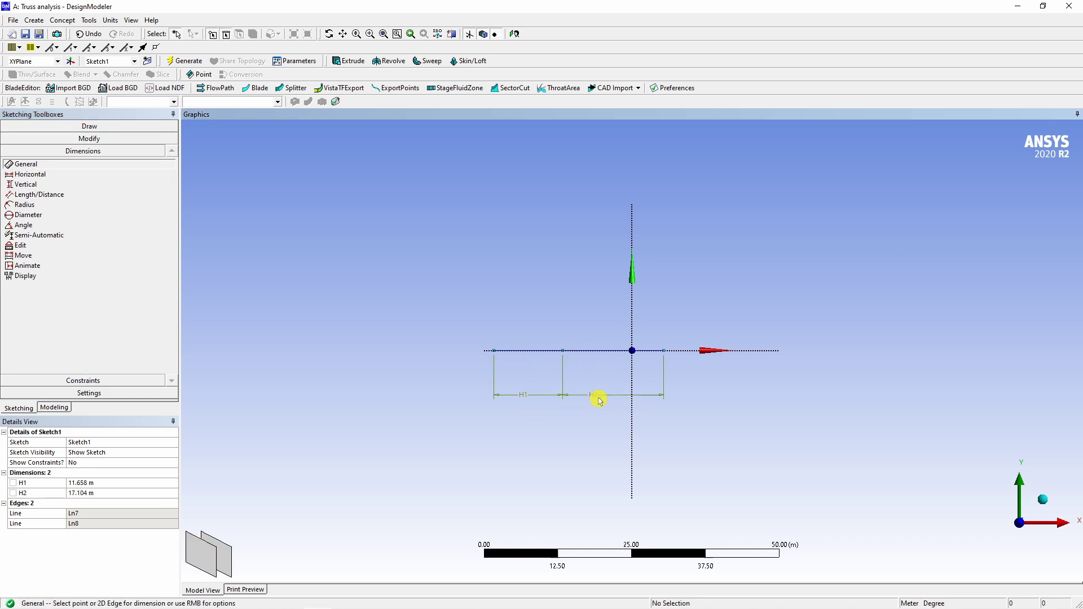
click(78, 484)
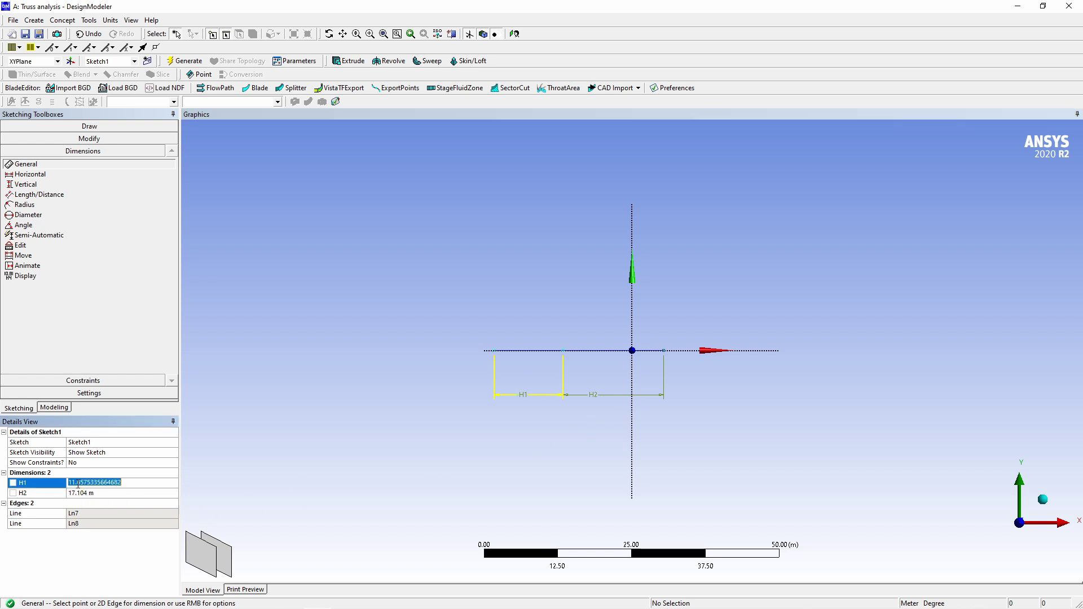
text(50)
key(Return)
click(79, 495)
text(50)
key(Return)
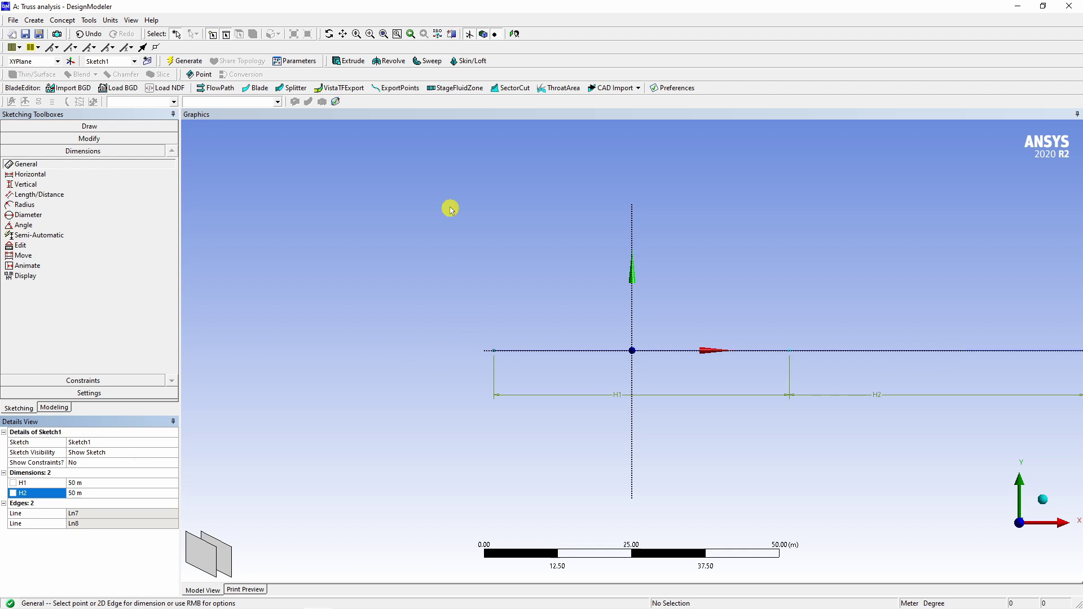
click(342, 34)
mouse_move(738, 324)
mouse_down()
mouse_move(646, 377)
mouse_move(547, 364)
mouse_up()
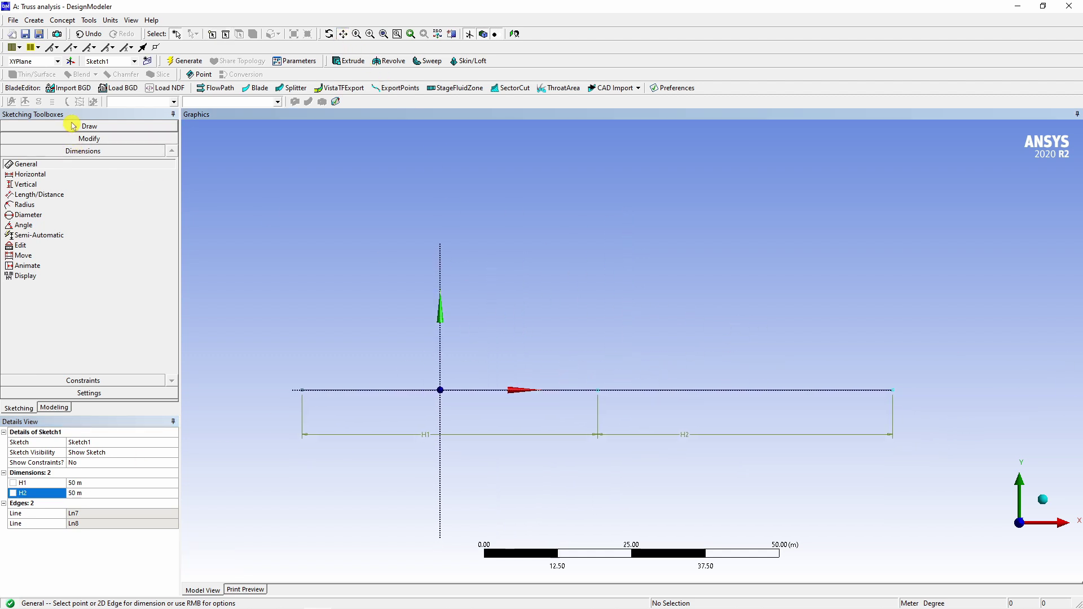
Draw two sloped lines forming the left triangular peak over H1
click(85, 125)
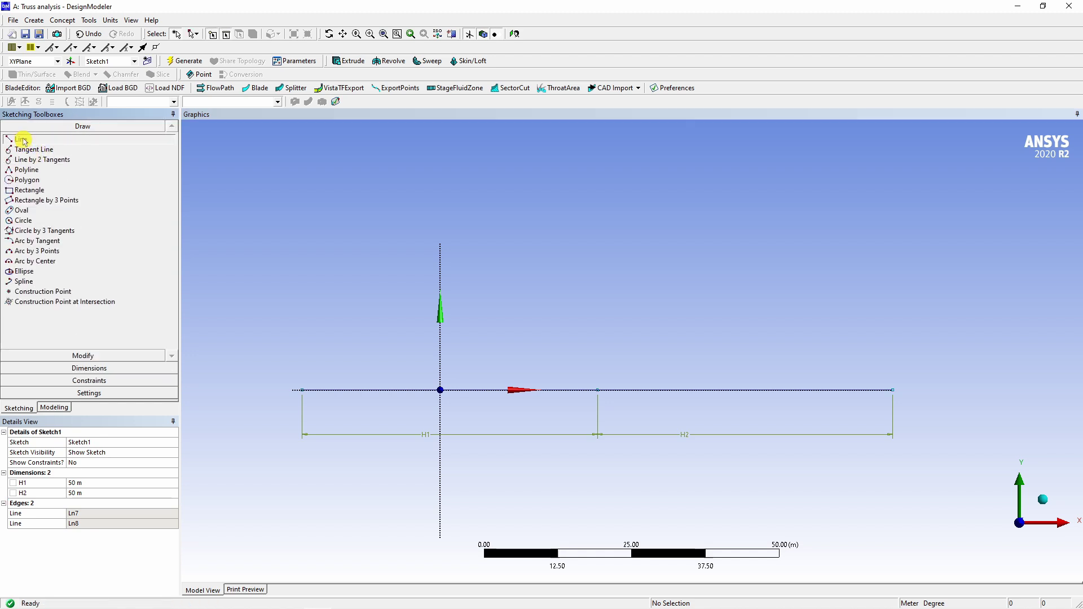
click(22, 140)
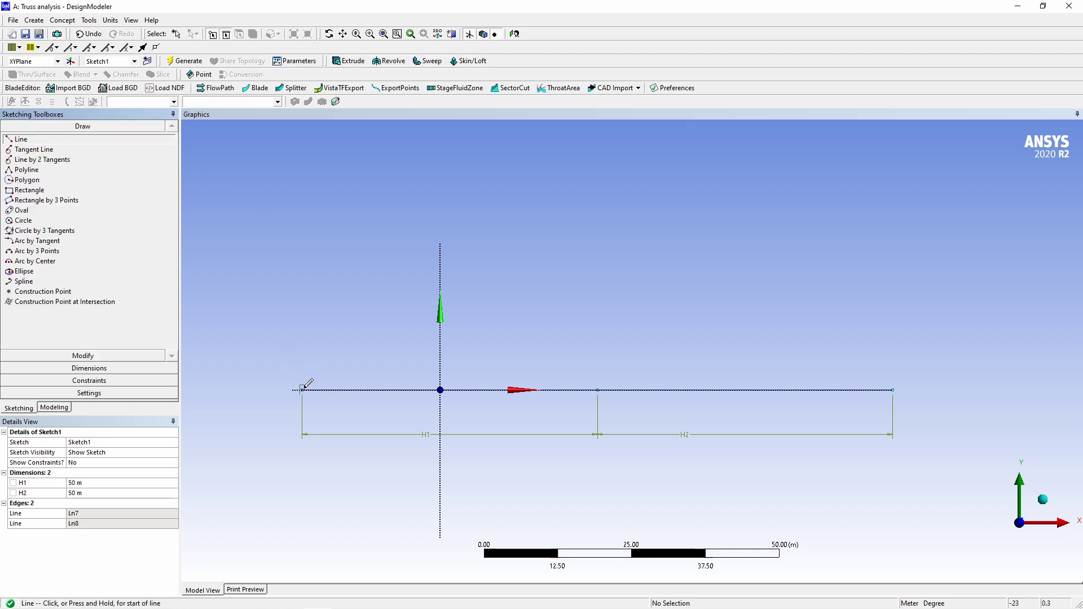
click(302, 389)
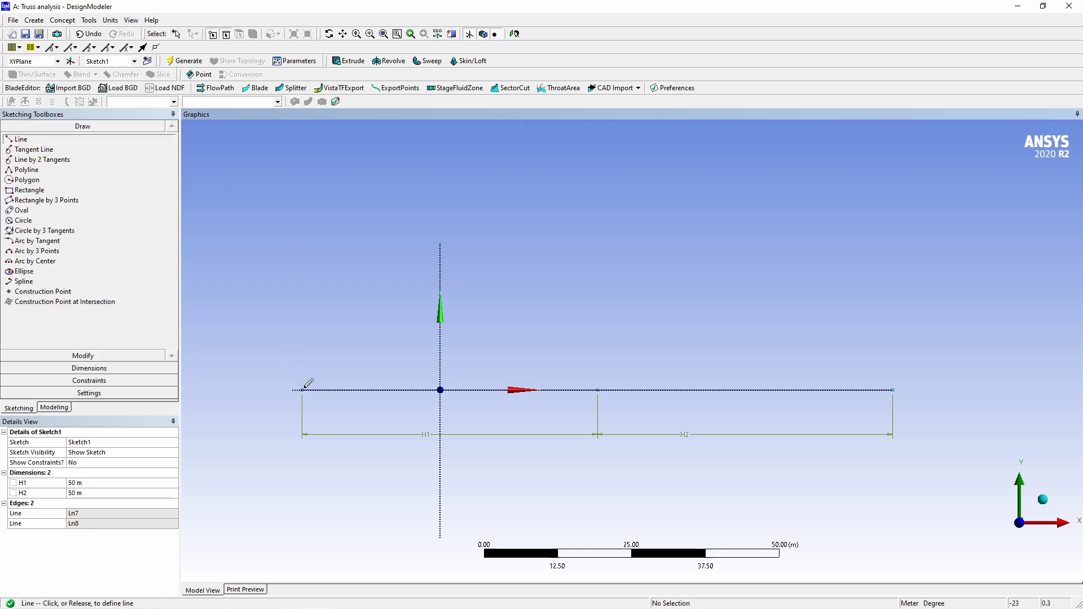
click(453, 203)
click(452, 202)
click(597, 388)
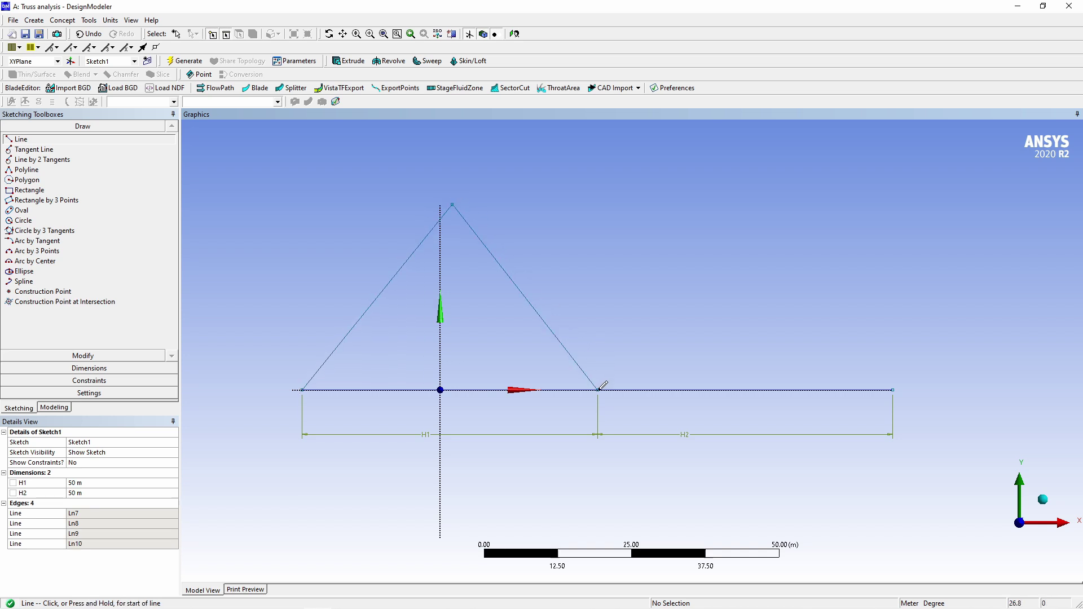
Dimension the left triangle's sloped lines L3 and L4 at 50 m each
click(90, 371)
click(389, 296)
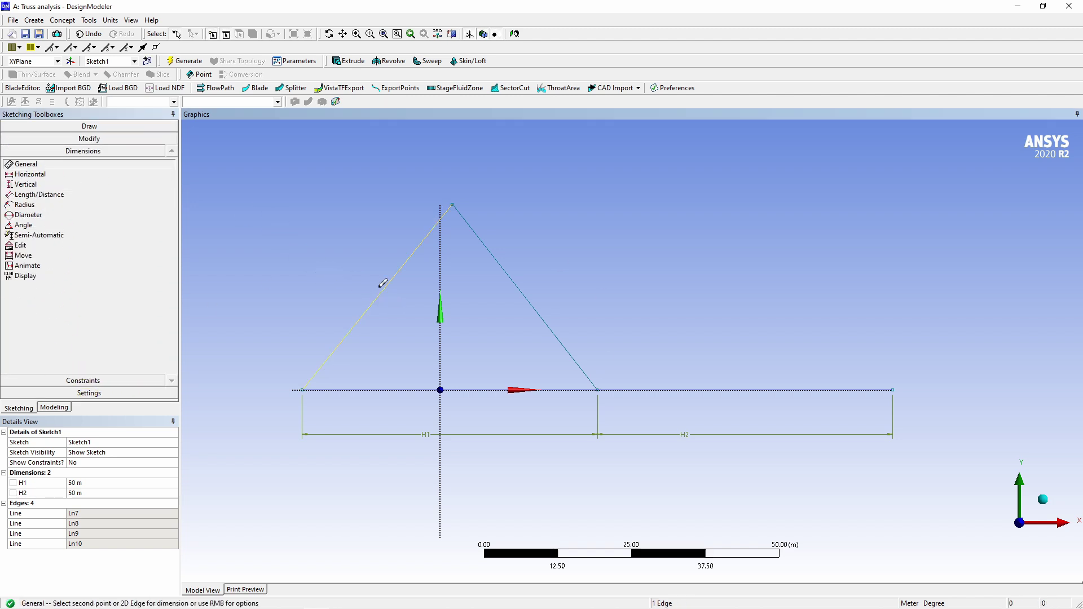
click(330, 260)
click(502, 269)
click(557, 231)
click(77, 503)
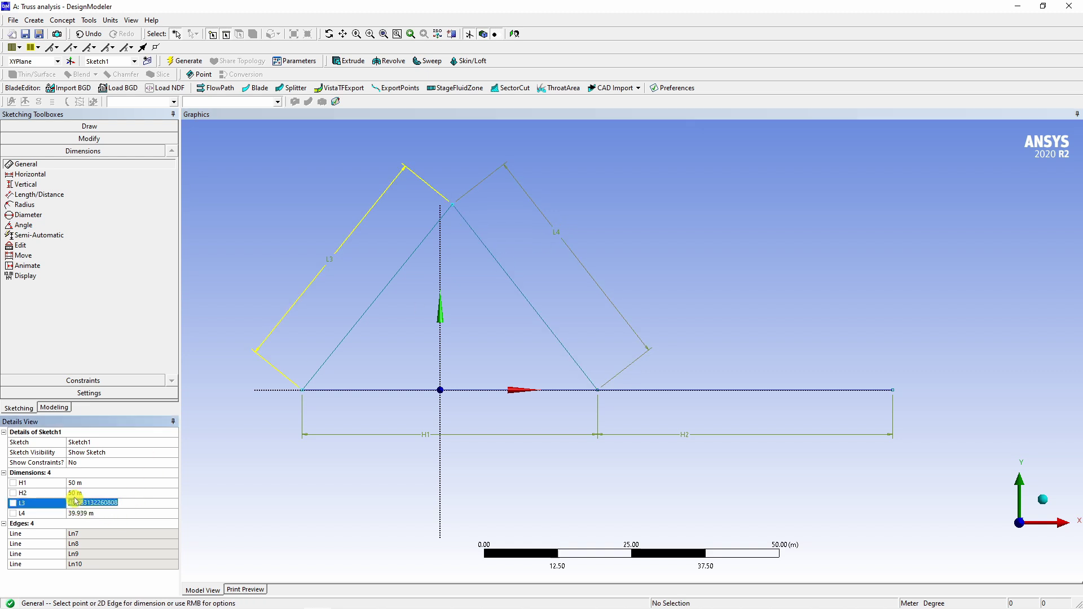
text(50)
key(Return)
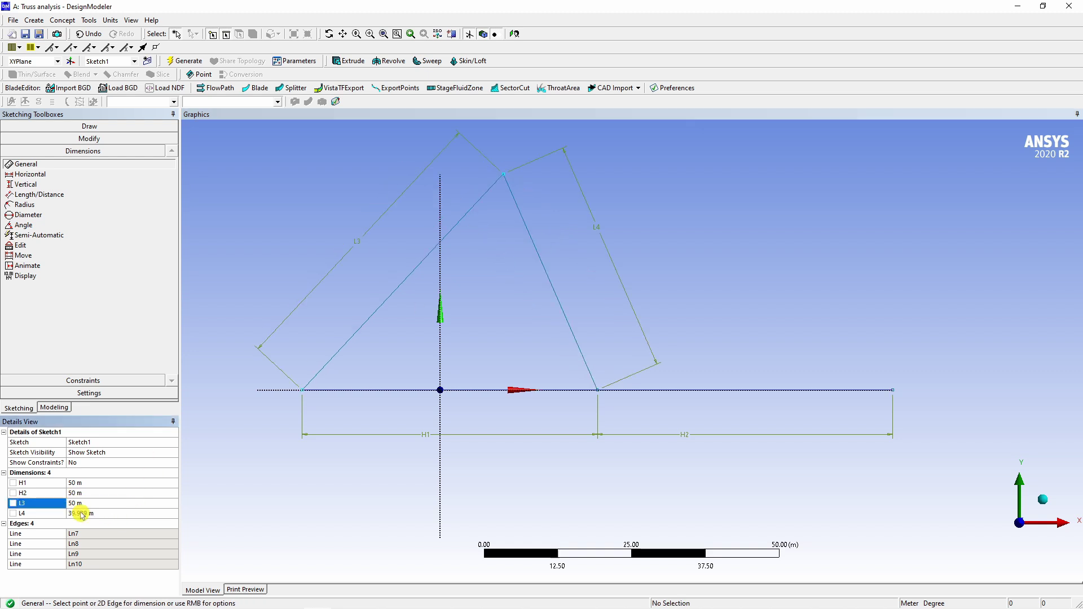
click(78, 513)
text(50)
key(Return)
Draw the right triangle's sloped lines from the middle vertex over H2
click(343, 34)
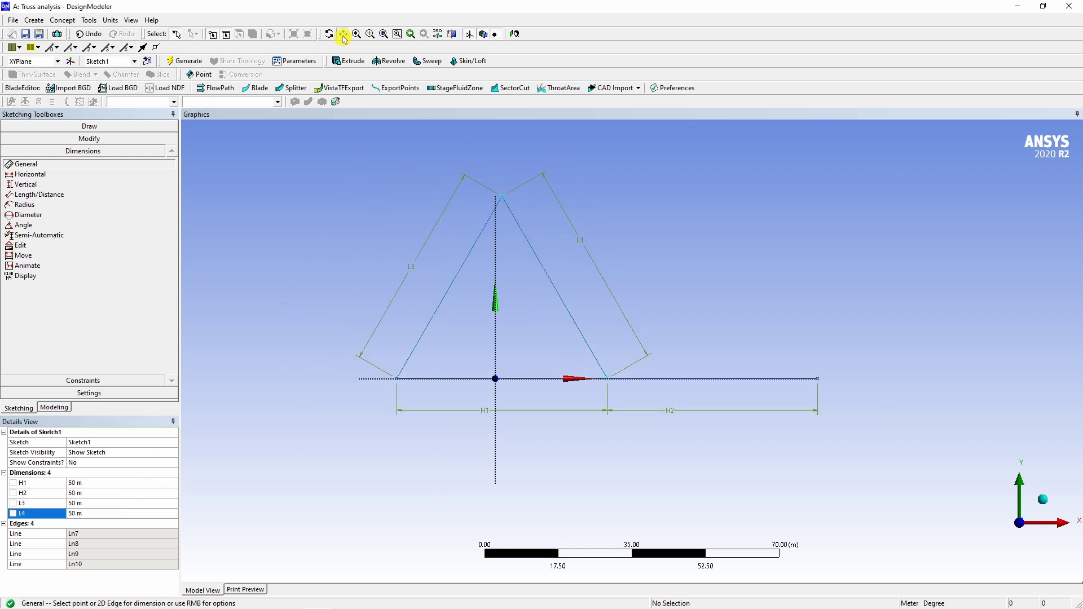
drag(659, 300, 614, 355)
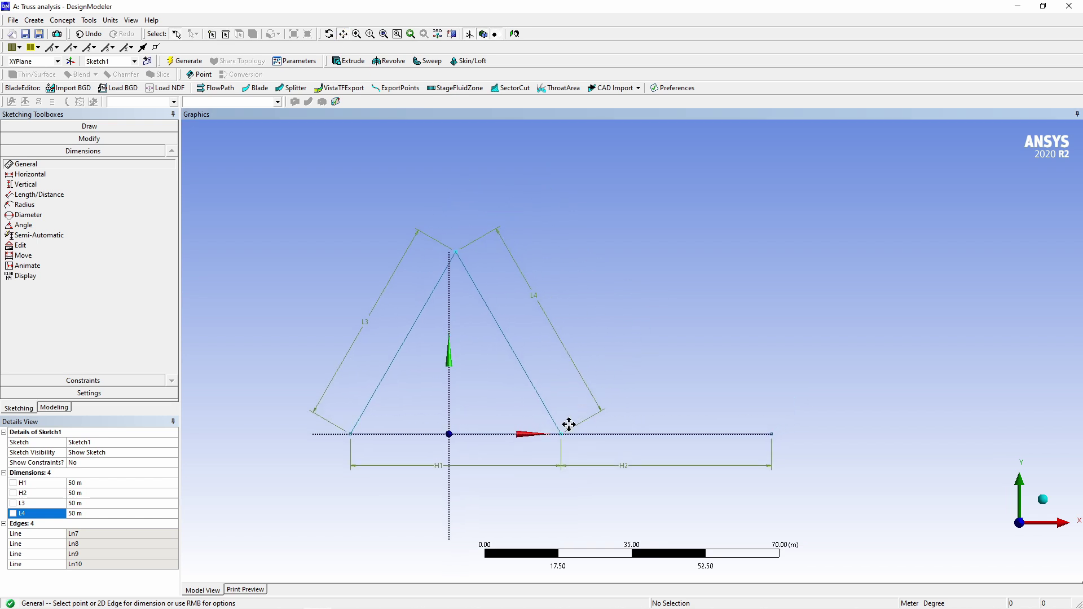
click(83, 126)
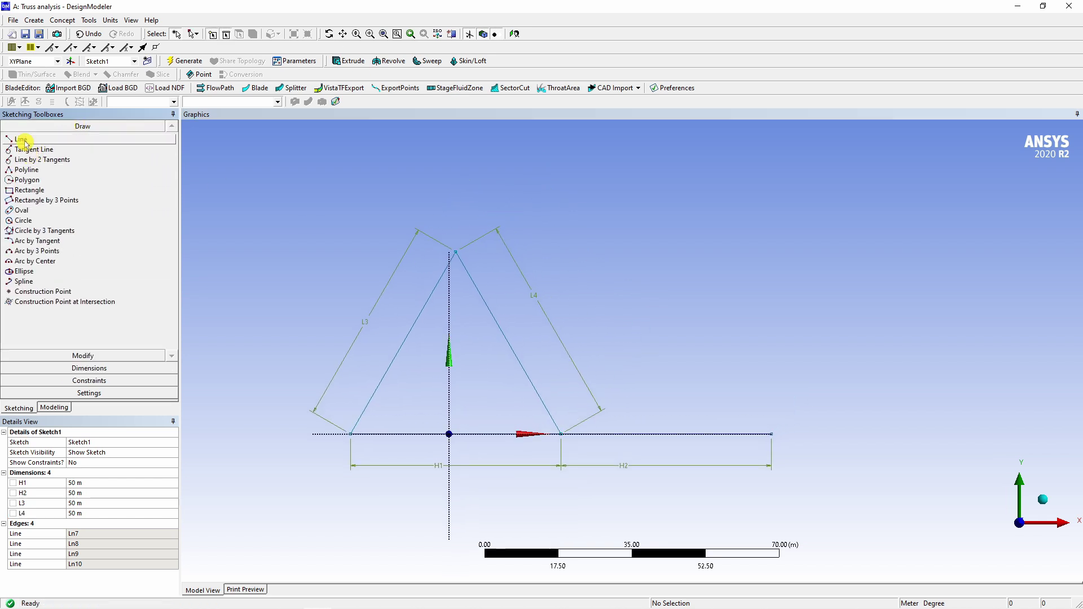
click(22, 139)
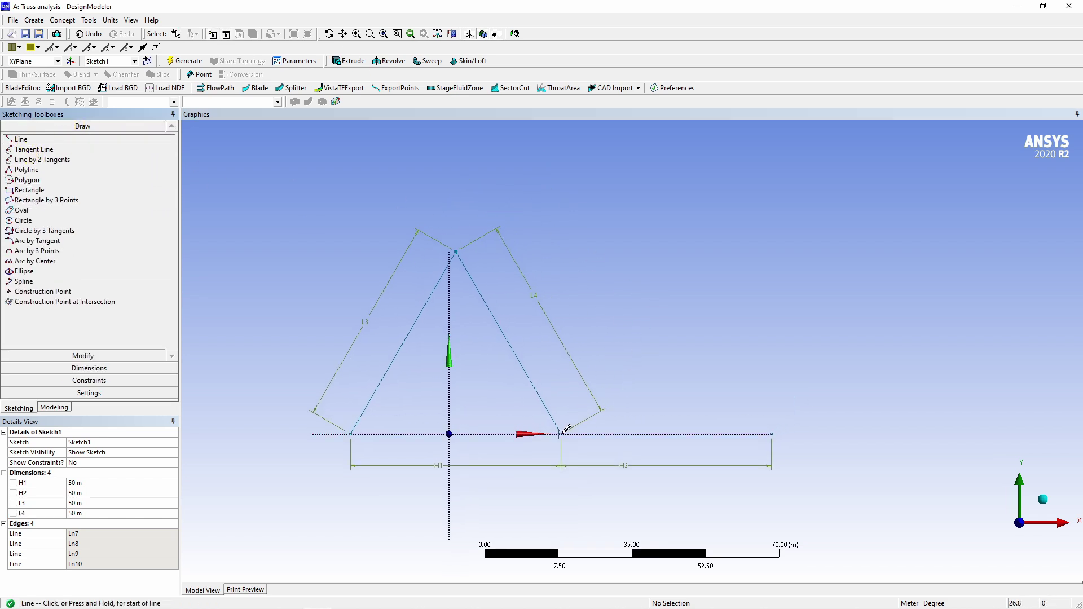
mouse_move(560, 434)
mouse_down()
mouse_move(633, 338)
mouse_move(652, 266)
mouse_move(771, 434)
mouse_up()
click(89, 368)
Dimension the right triangle's sloped lines L5 and L6 at 50 m each
click(723, 365)
click(756, 316)
click(621, 326)
click(604, 310)
click(70, 523)
text(50)
key(Return)
click(77, 534)
text(50)
key(Return)
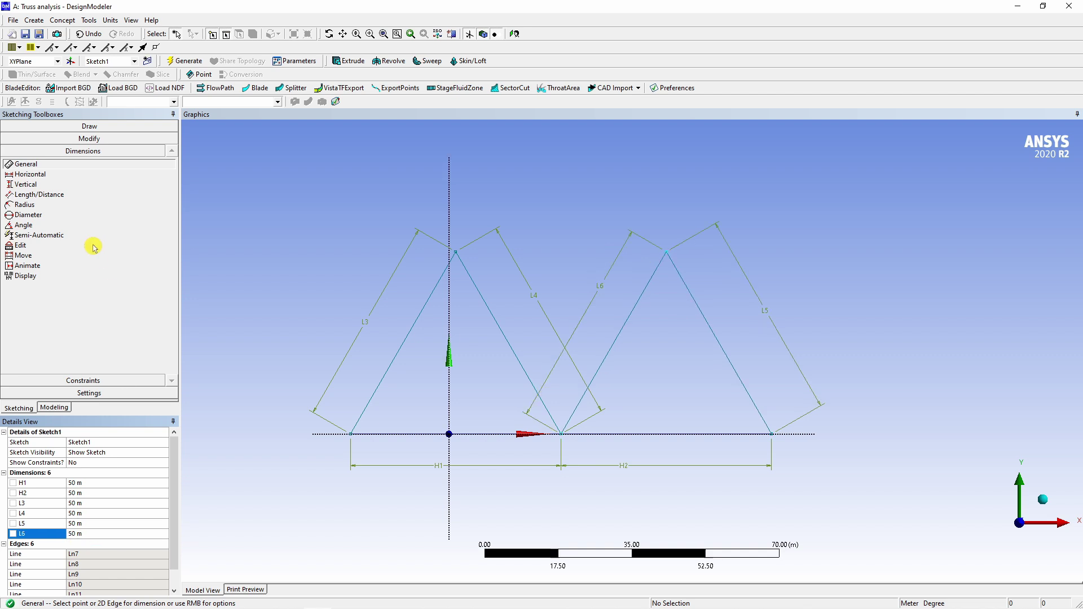
Draw a horizontal top line joining the two triangle apexes
click(67, 131)
click(21, 138)
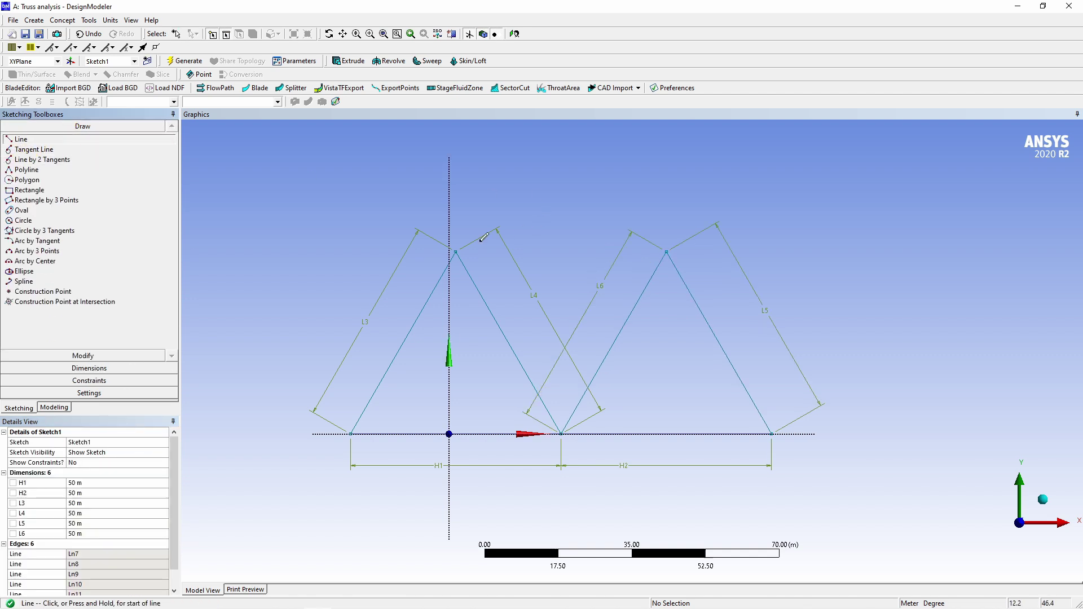
click(456, 249)
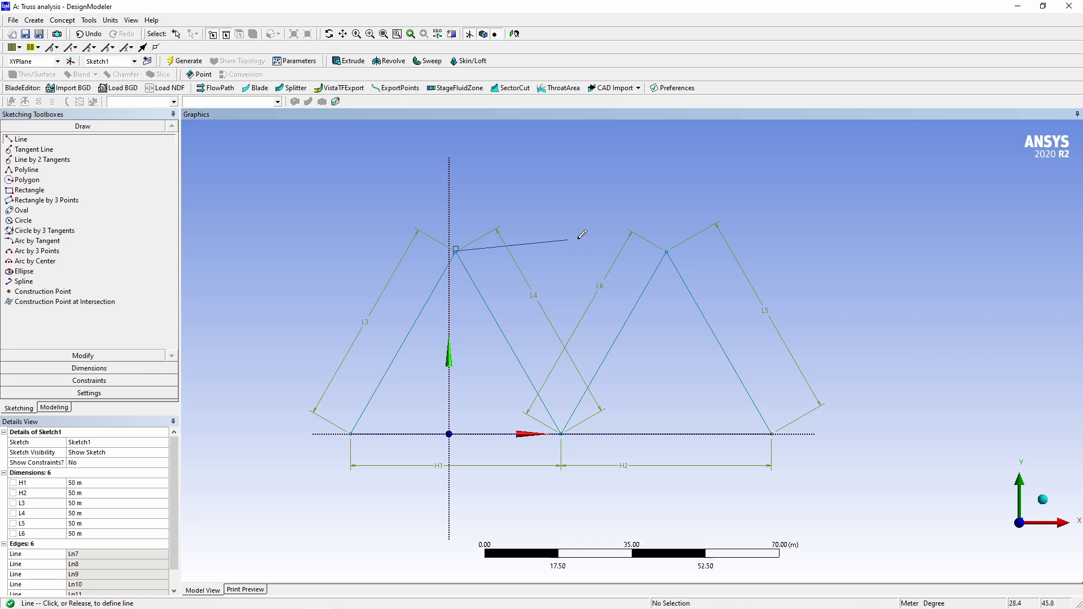
click(667, 250)
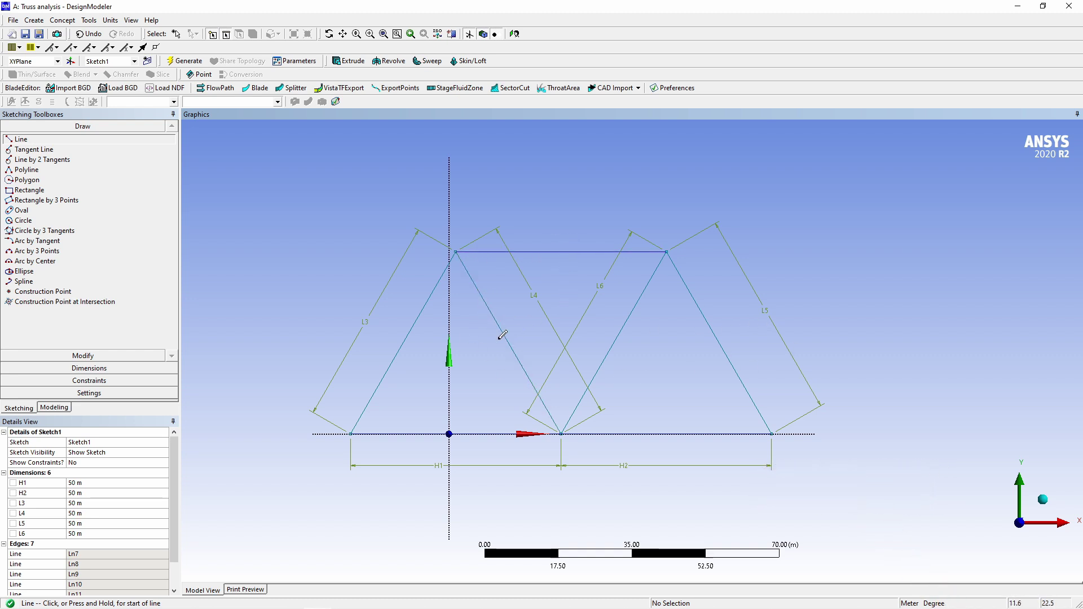
Remove the over-constraining H7 dimension placed on the top line
click(88, 369)
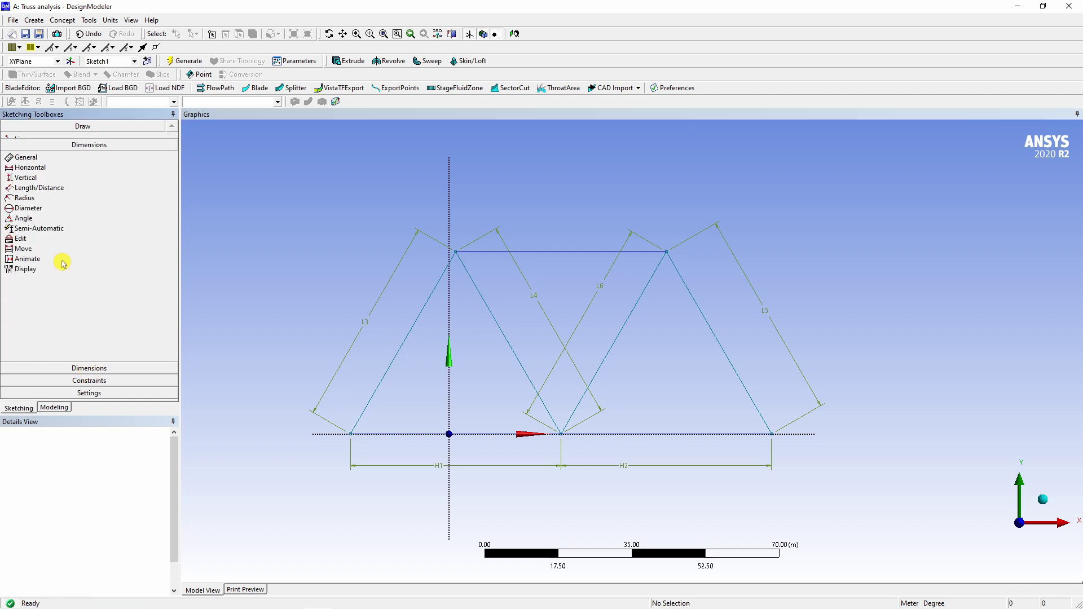
click(565, 257)
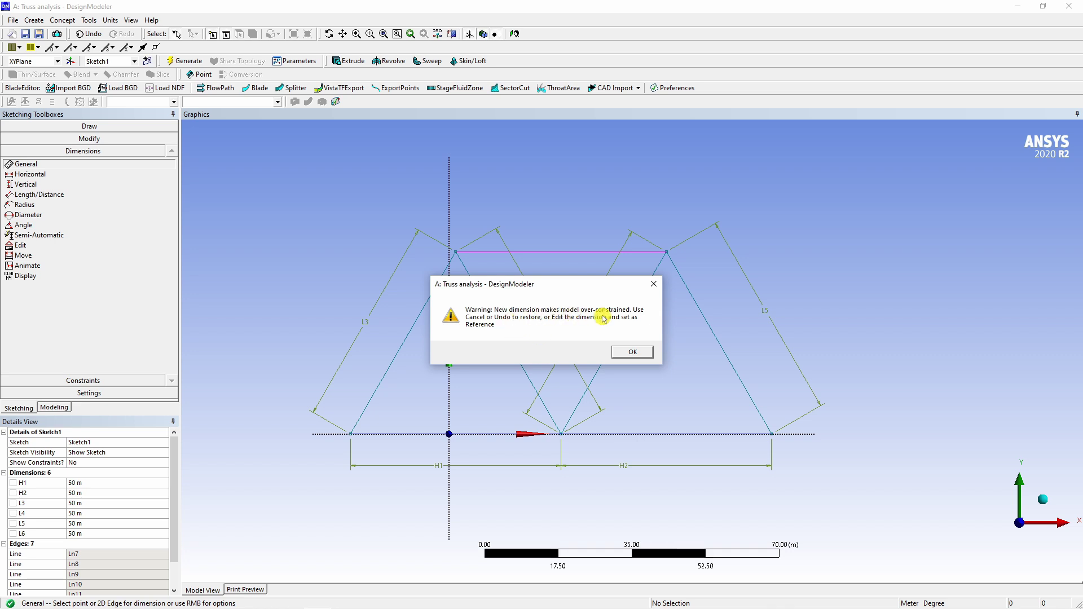
click(653, 289)
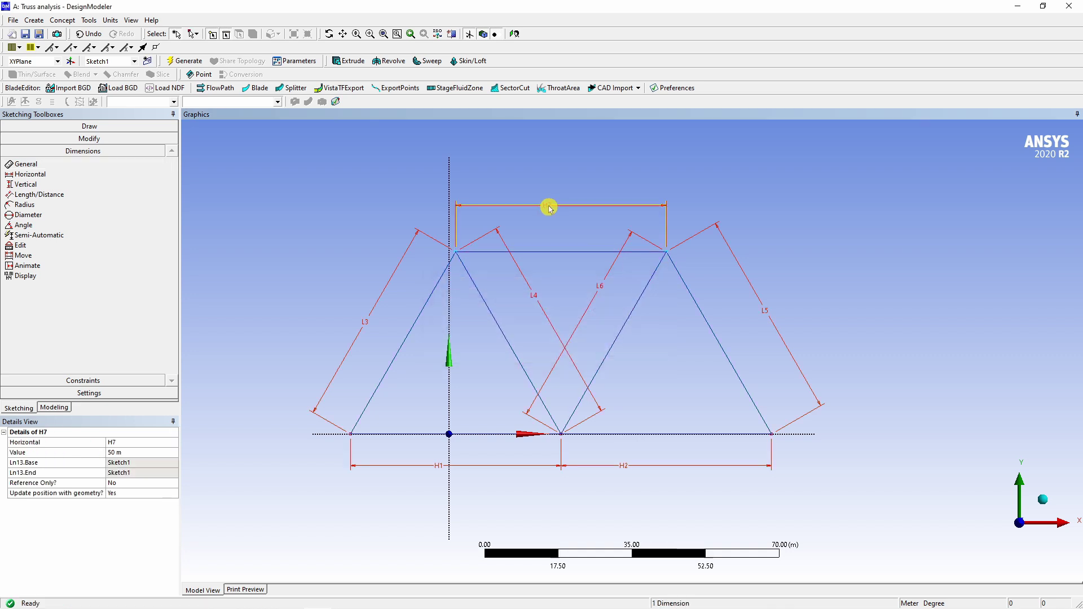
key(Delete)
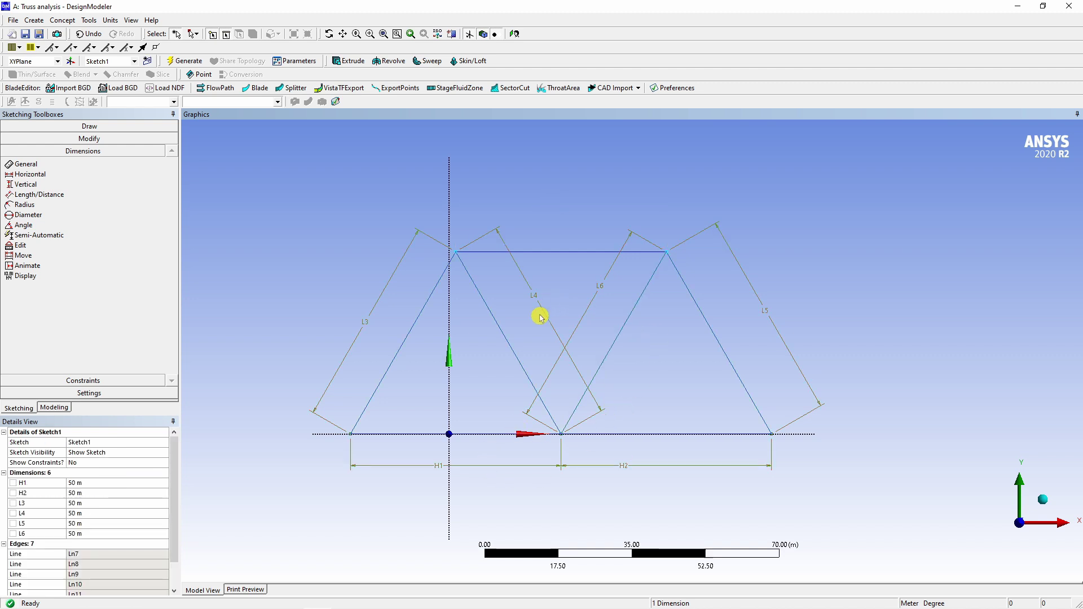
Create rectangular cross section Rect1 with B = 1 m and H = 1 m, and generate it
click(62, 22)
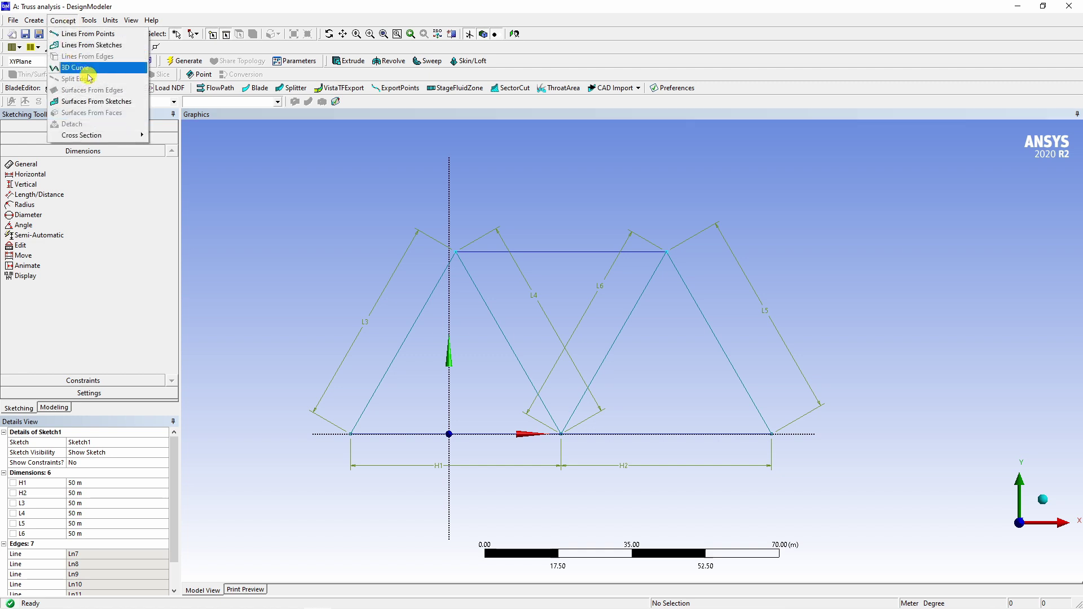
mouse_move(99, 139)
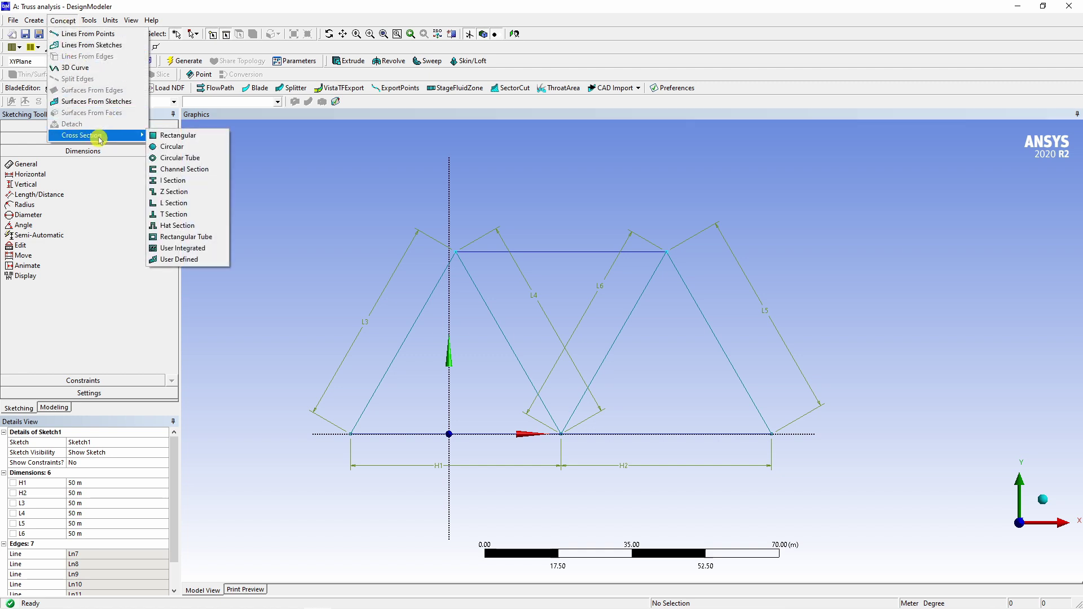
click(197, 137)
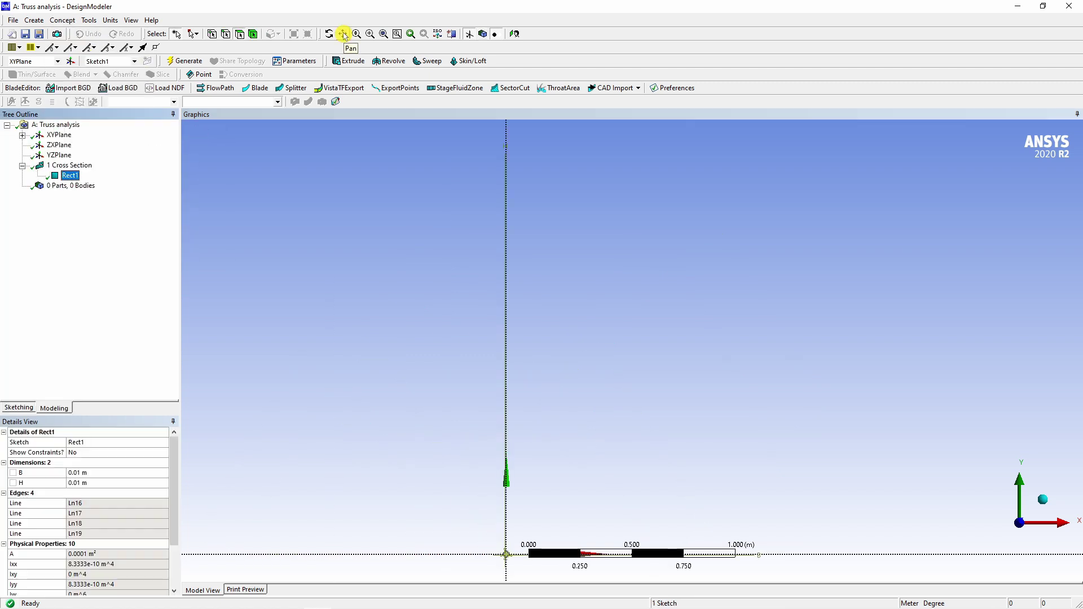
drag(467, 466, 536, 370)
click(82, 471)
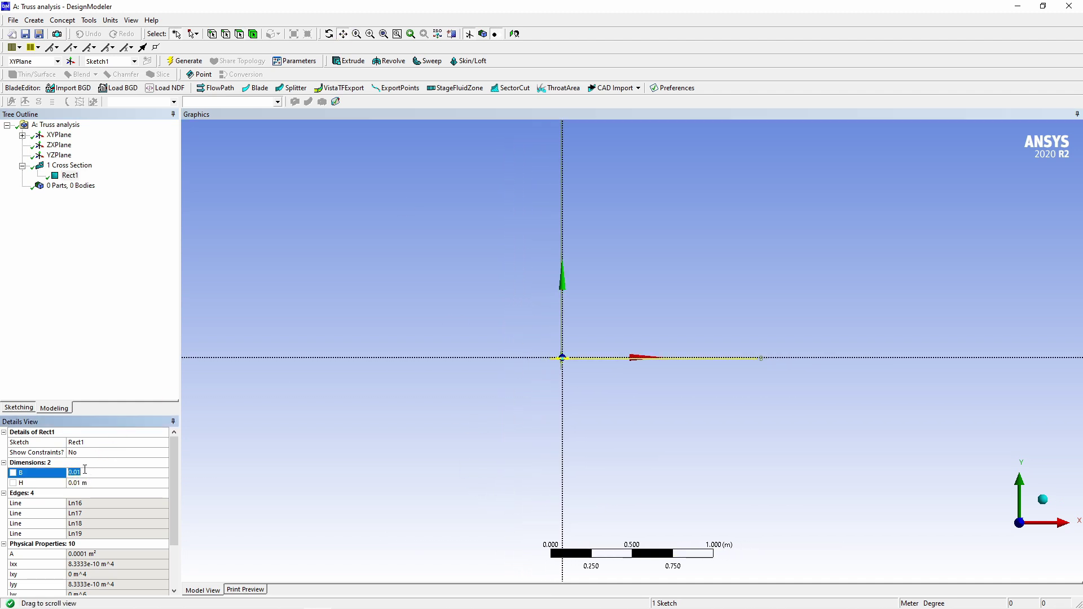
text(1)
click(82, 482)
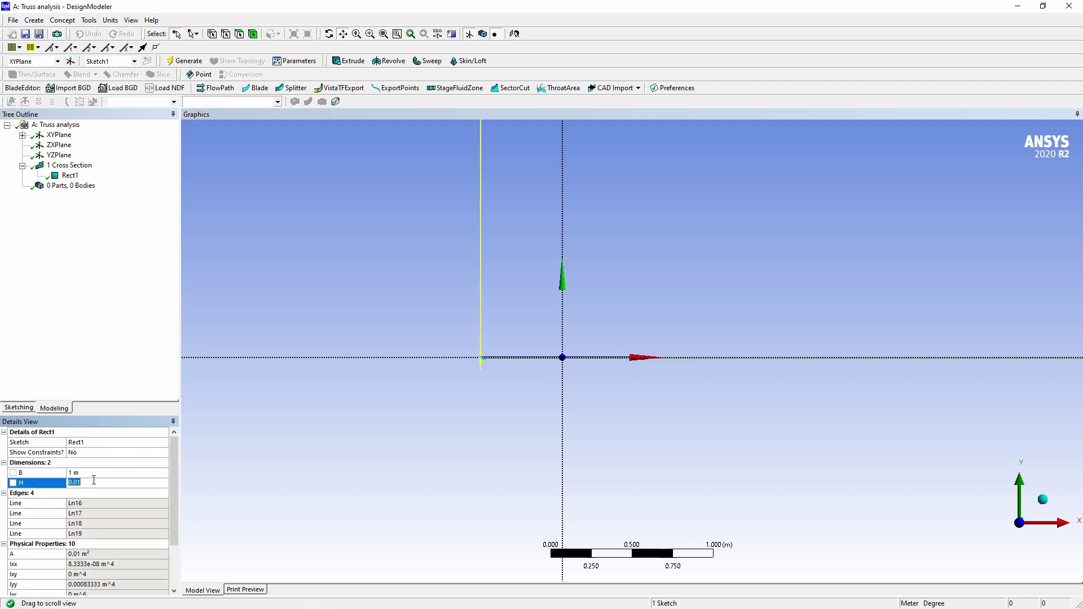
click(92, 472)
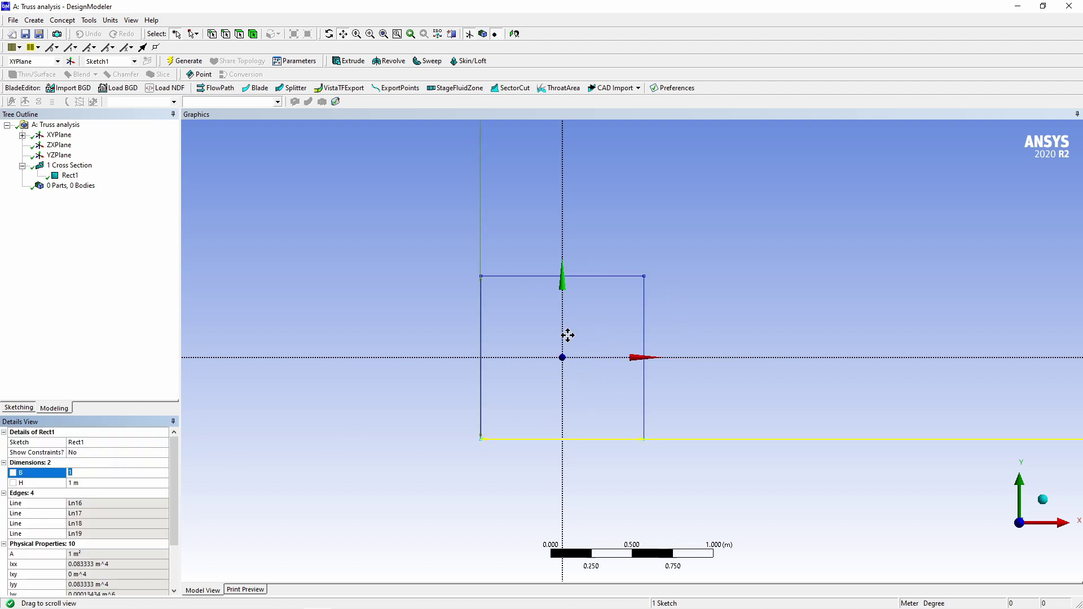
click(182, 63)
Create a Lines From Sketch body using all seven truss edges and generate it
click(61, 21)
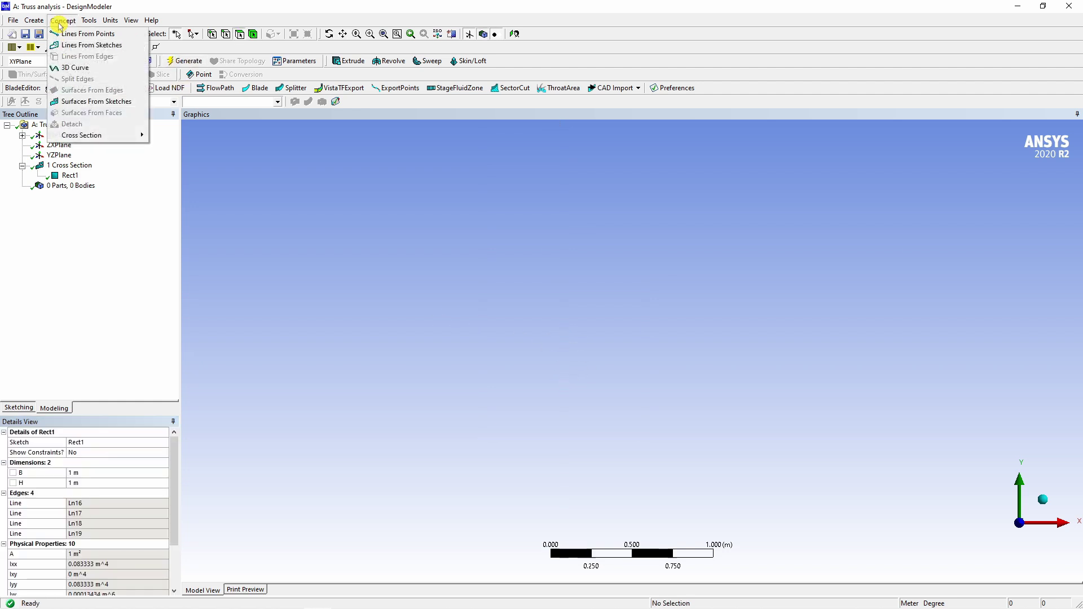
click(103, 45)
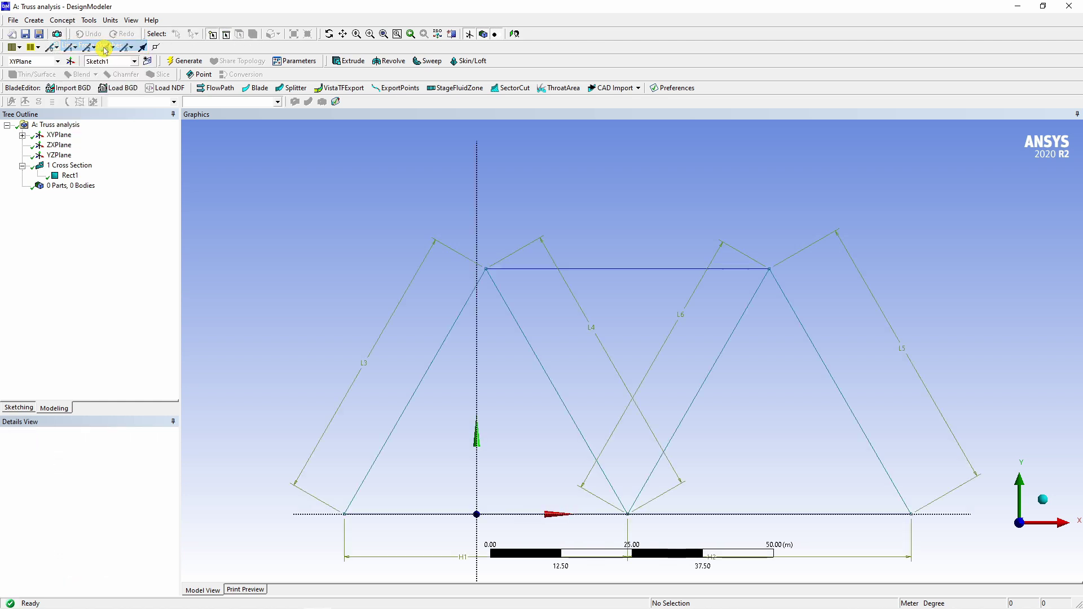
click(451, 331)
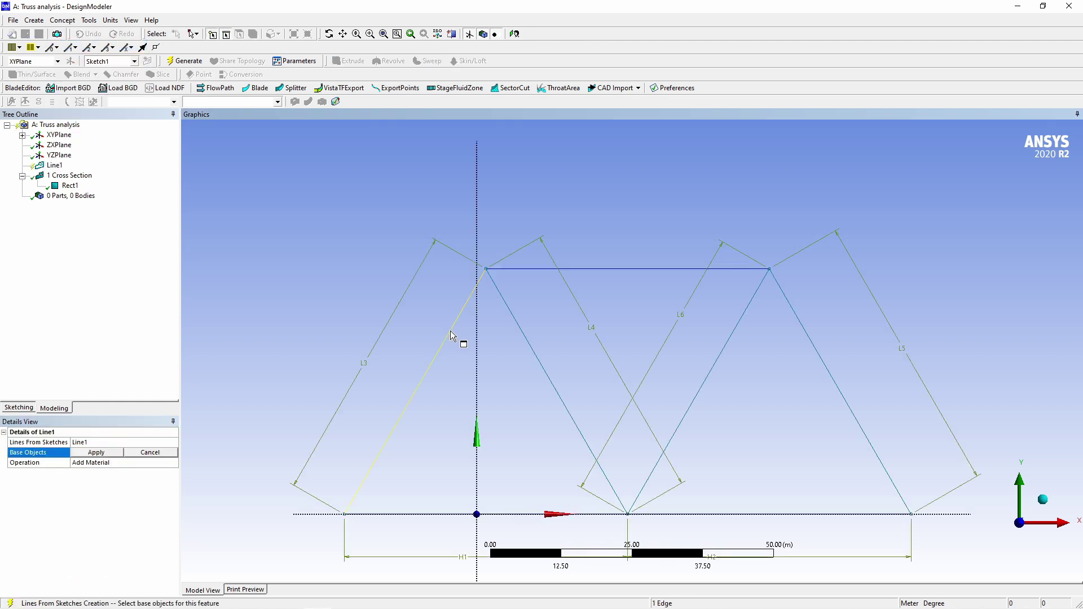
ctrl+click(525, 336)
ctrl+click(618, 279)
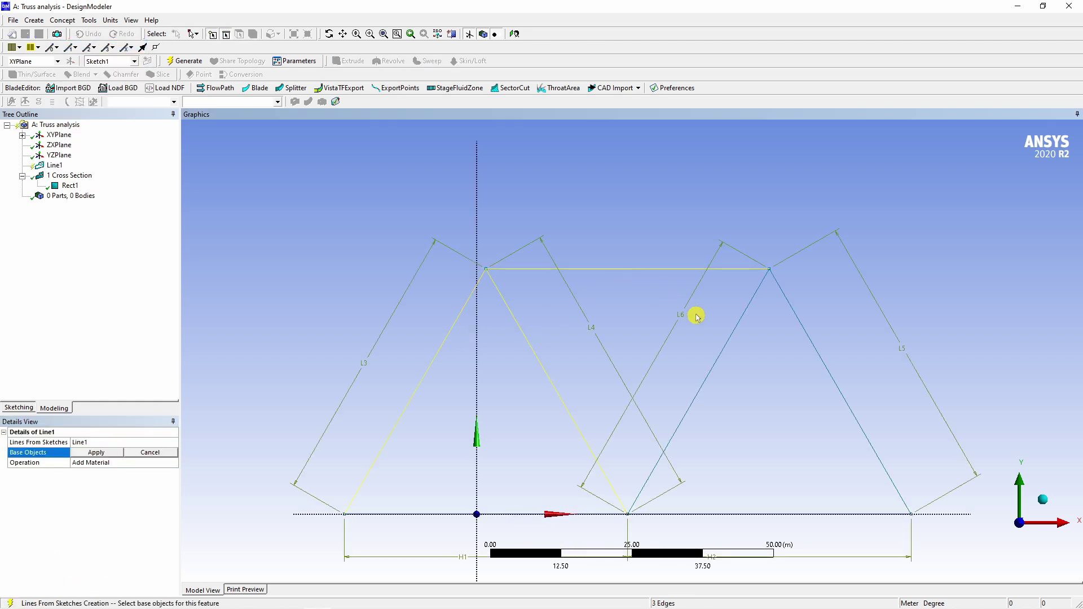
ctrl+click(743, 323)
ctrl+click(790, 305)
ctrl+click(689, 514)
ctrl+click(542, 514)
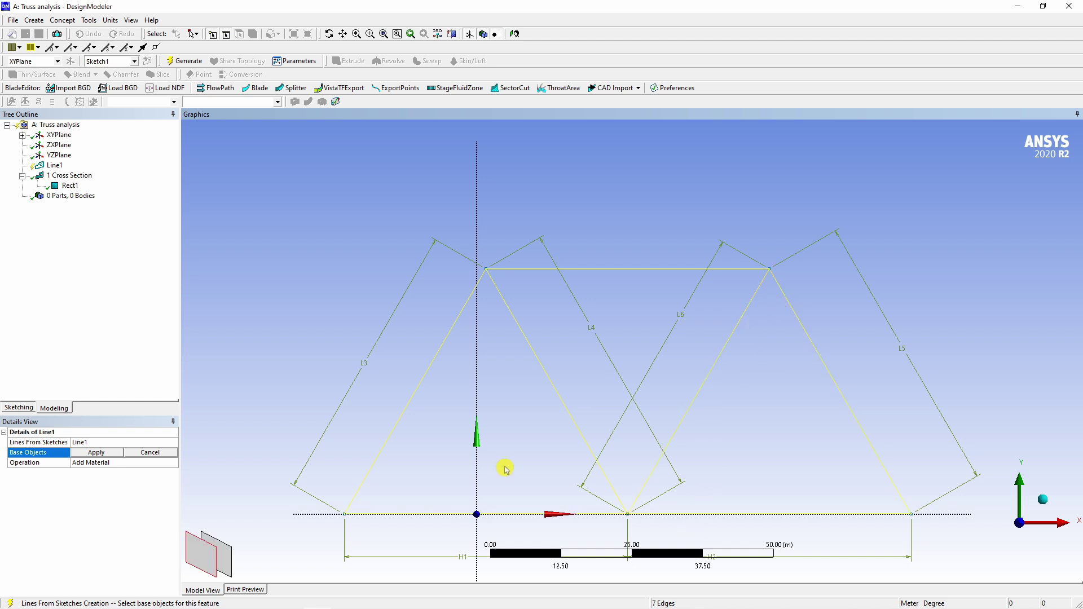
click(97, 453)
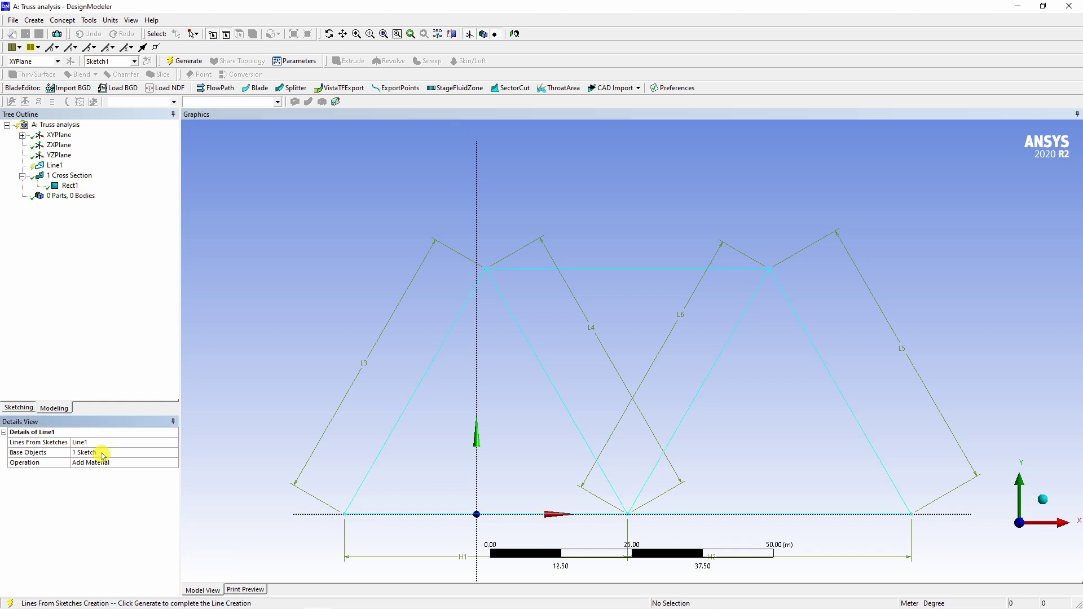
click(181, 62)
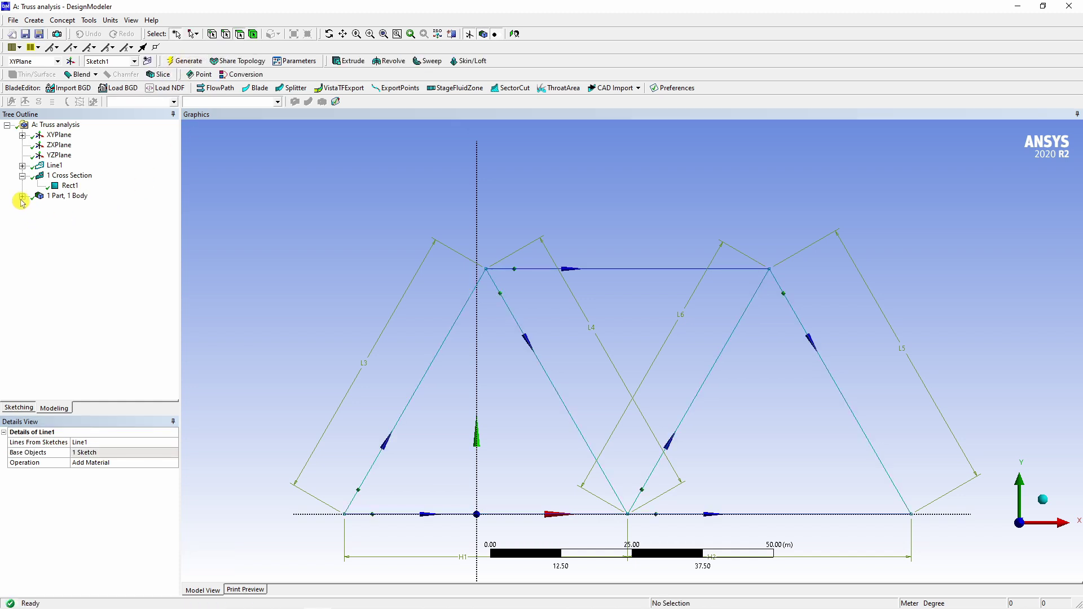
Set the Line Body's Cross Section to Rect1 in Details View
click(22, 197)
click(77, 207)
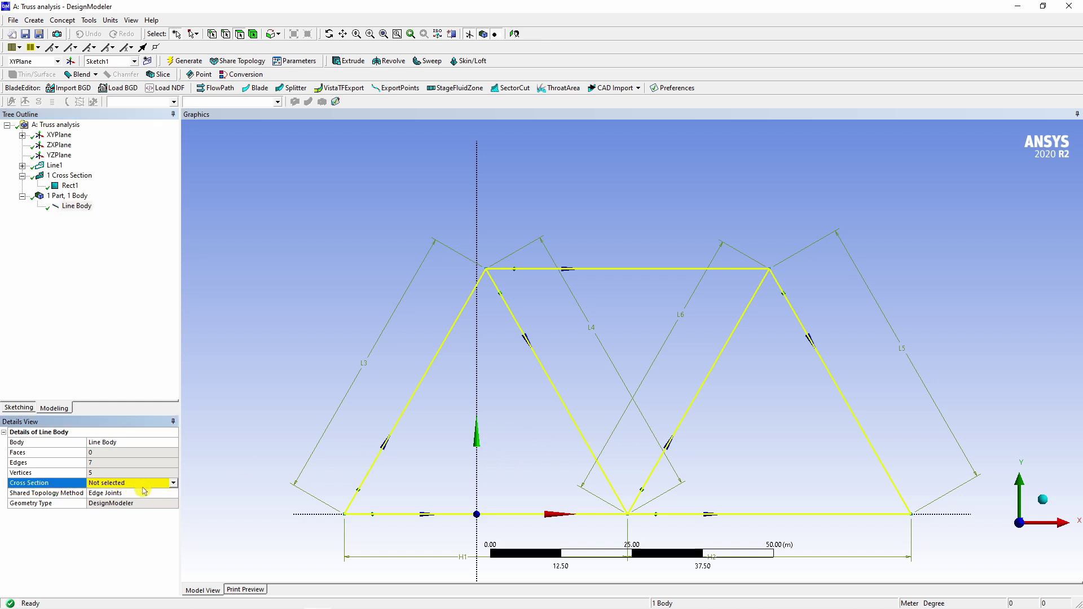
click(174, 484)
click(106, 500)
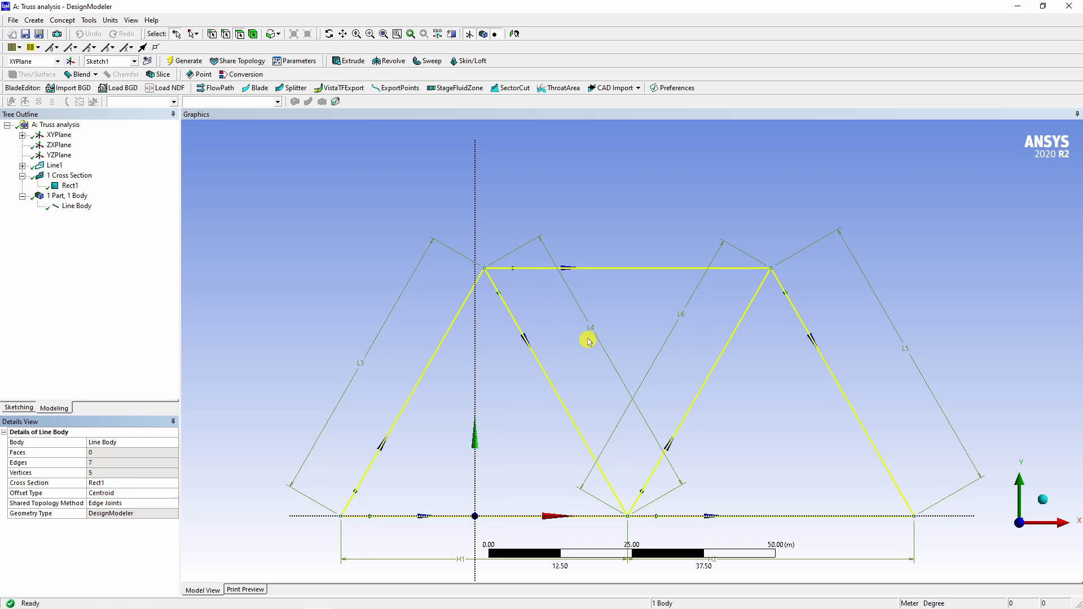
click(621, 222)
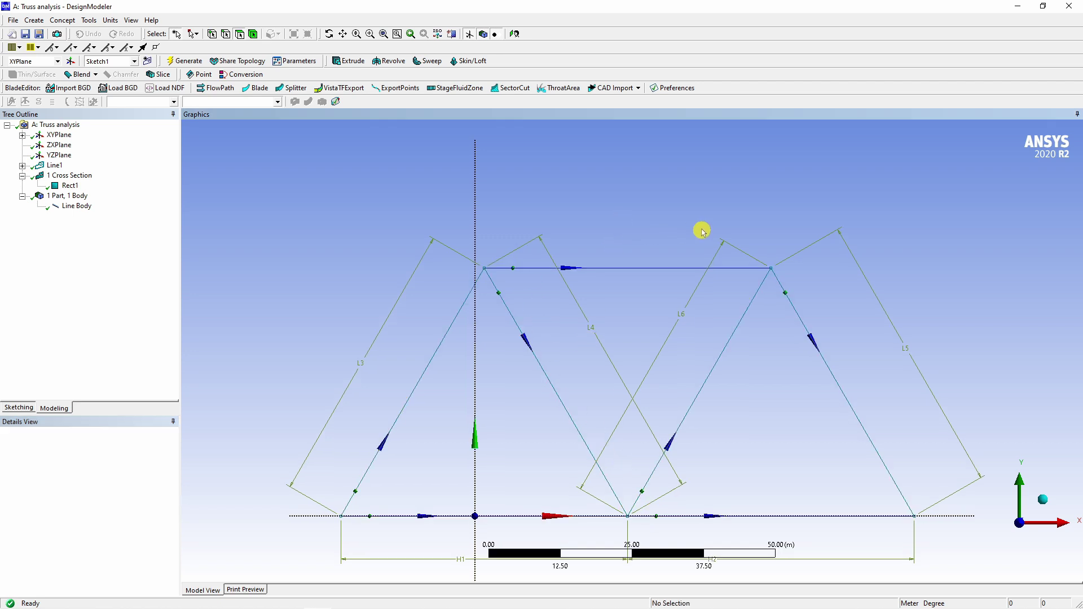
Minimize DesignModeler and launch Mechanical from the Model cell
click(1017, 12)
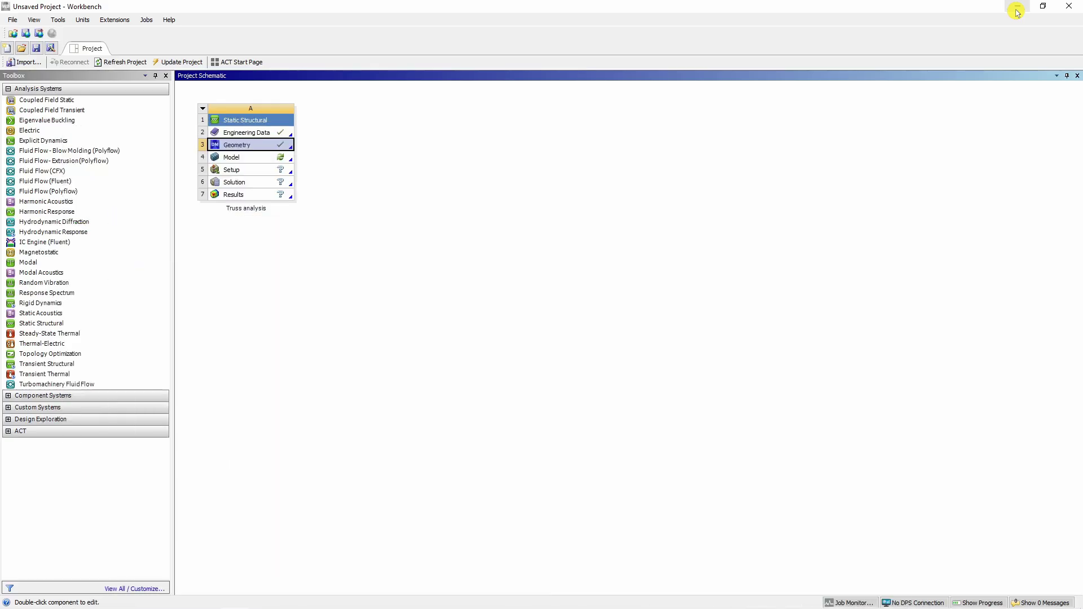
click(252, 160)
double_click(255, 158)
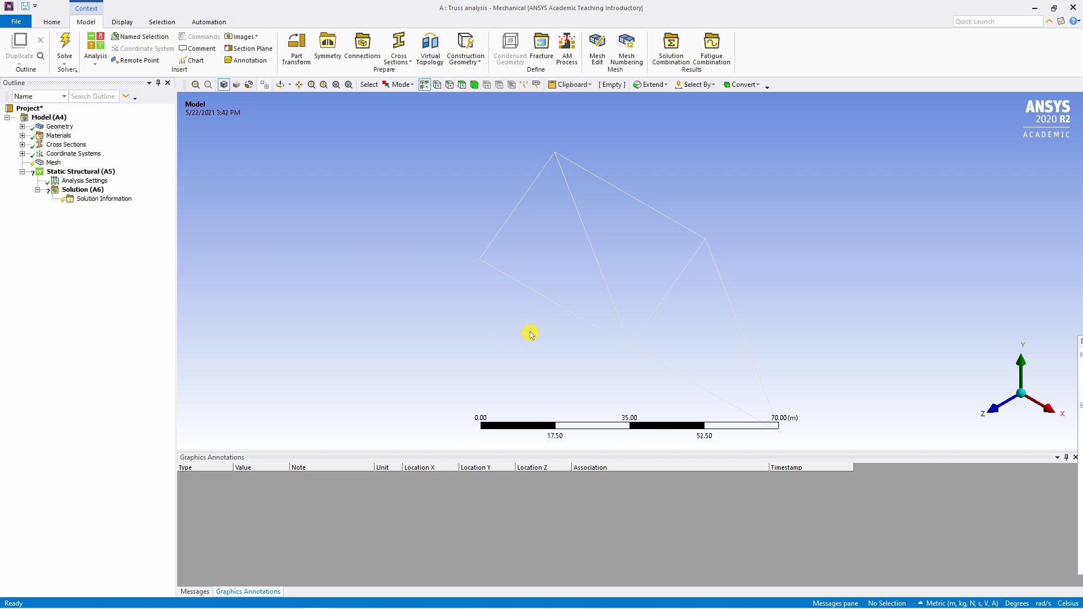
Orbit the truss and check the unit system menu, leaving units unchanged
mouse_move(630, 271)
middle_down()
mouse_move(651, 281)
mouse_move(594, 286)
mouse_move(633, 235)
mouse_move(710, 290)
middle_up()
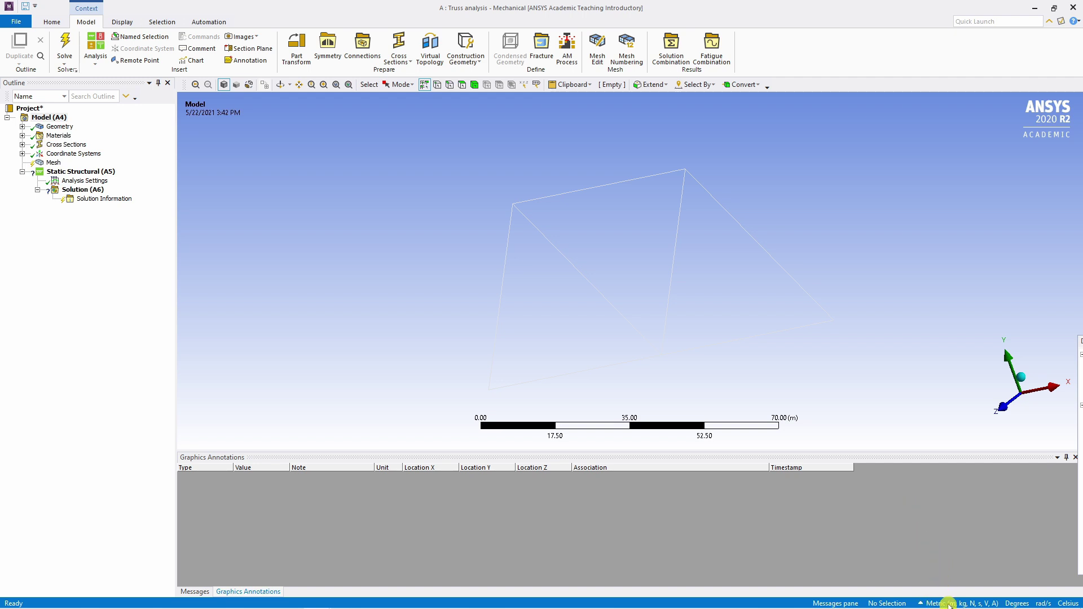
click(924, 605)
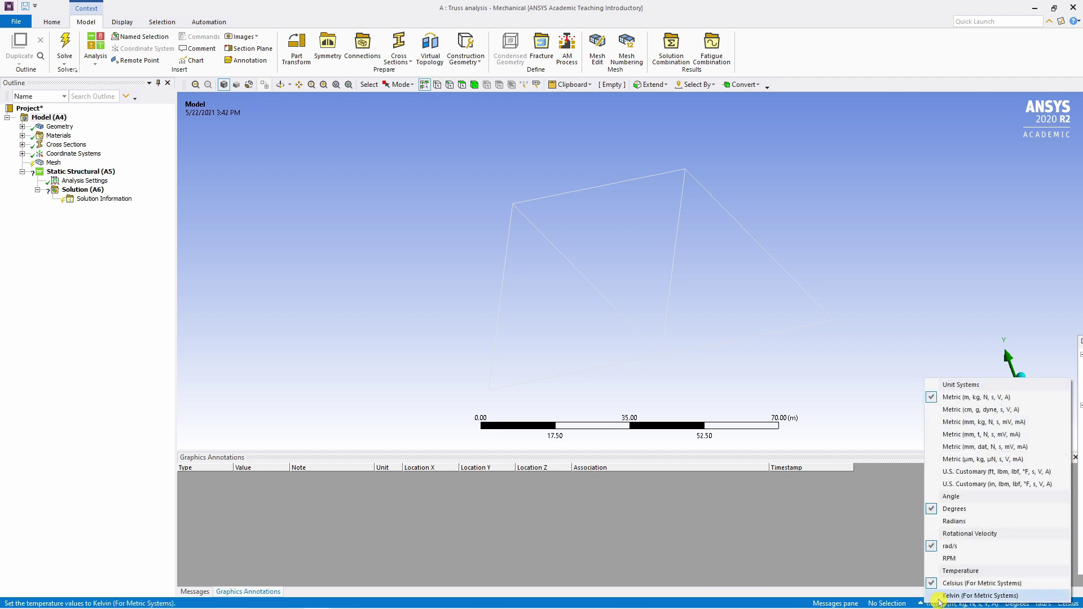
click(928, 587)
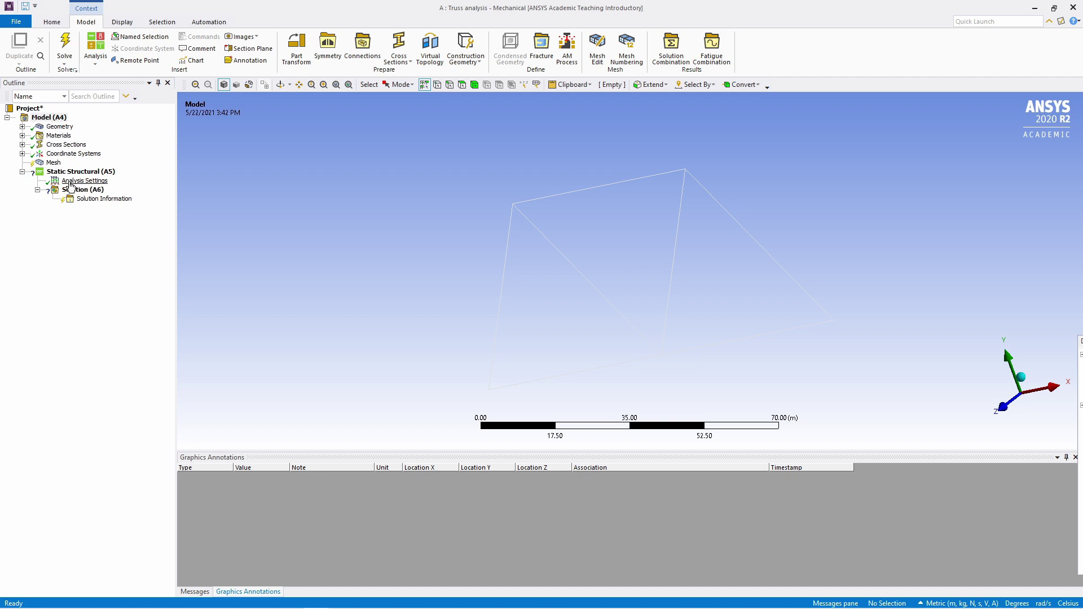
Inspect the Line Body, its Structural Steel material and the Rect1 cross section in the Outline
click(23, 129)
click(75, 136)
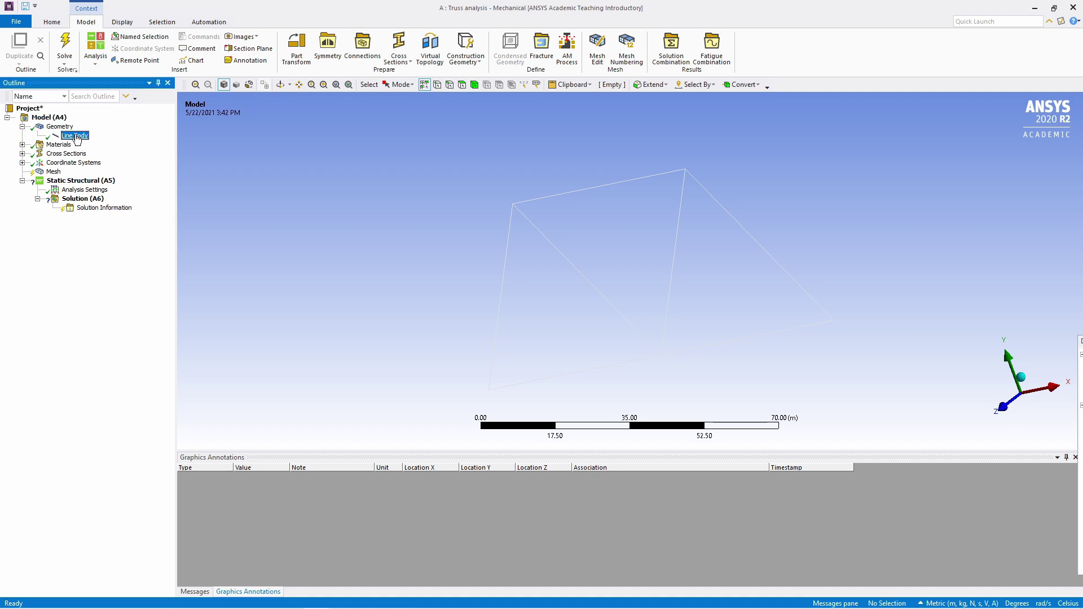
click(23, 146)
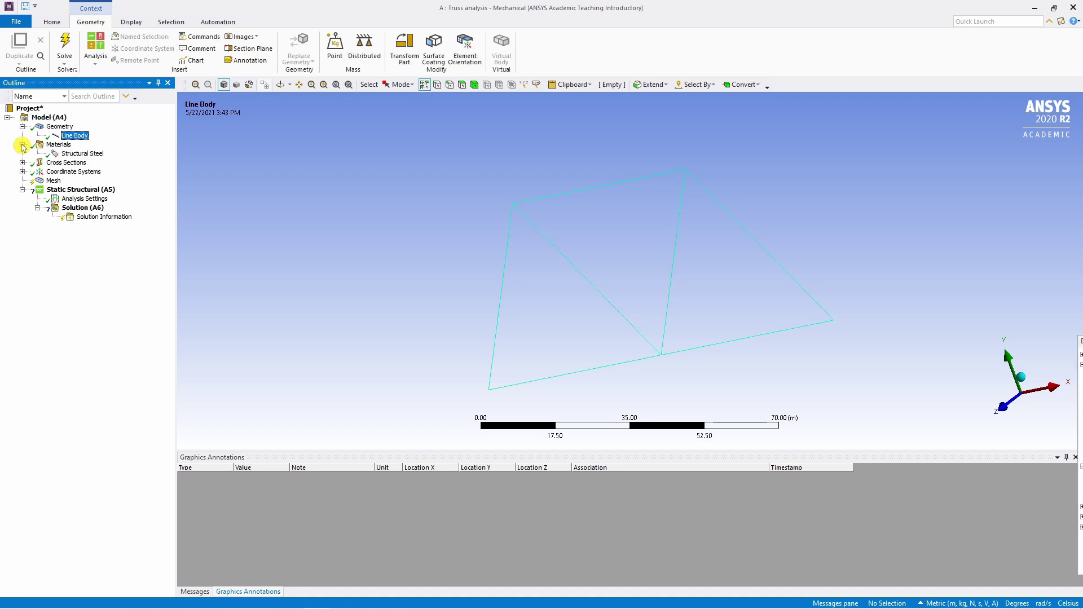
click(79, 154)
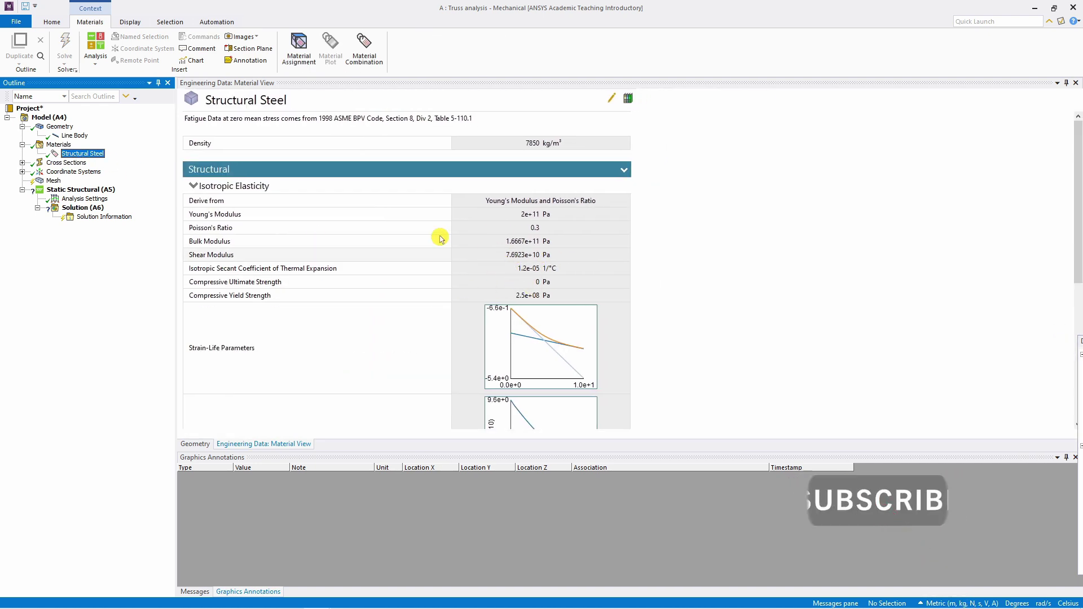
click(22, 162)
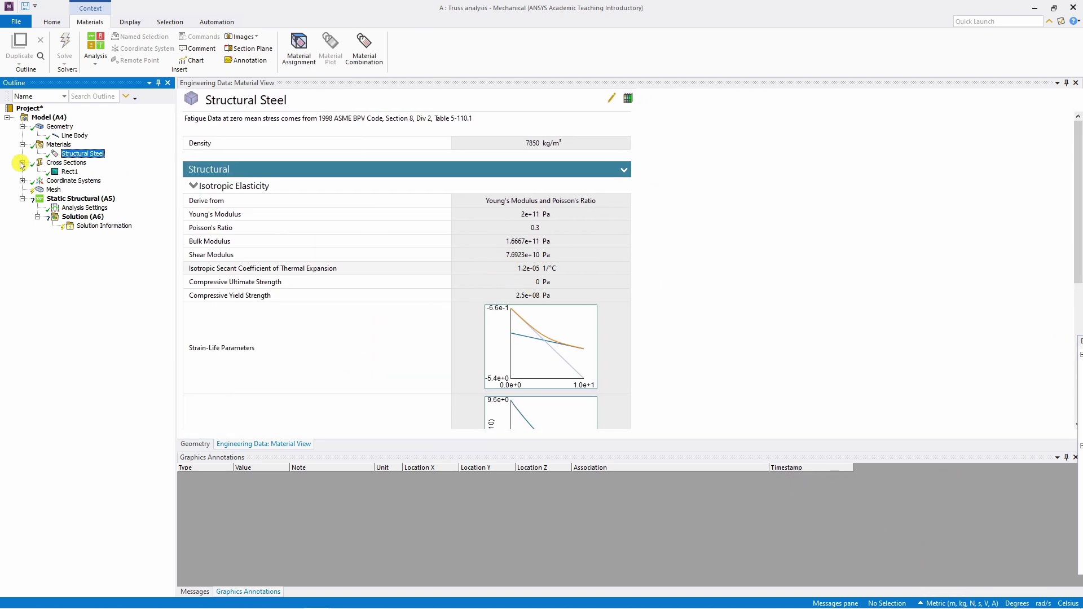
click(69, 172)
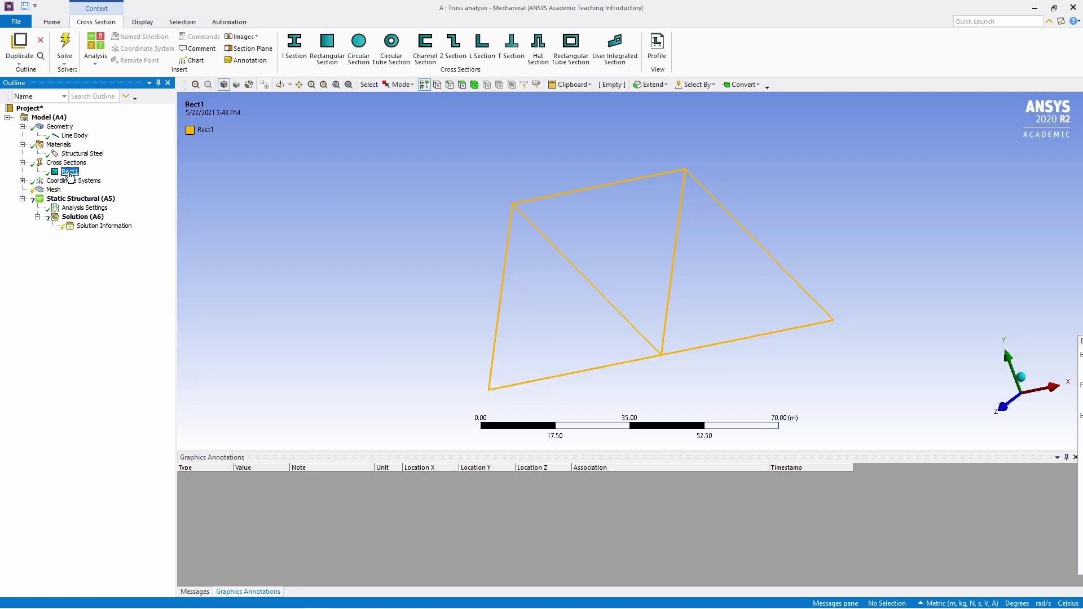
click(23, 181)
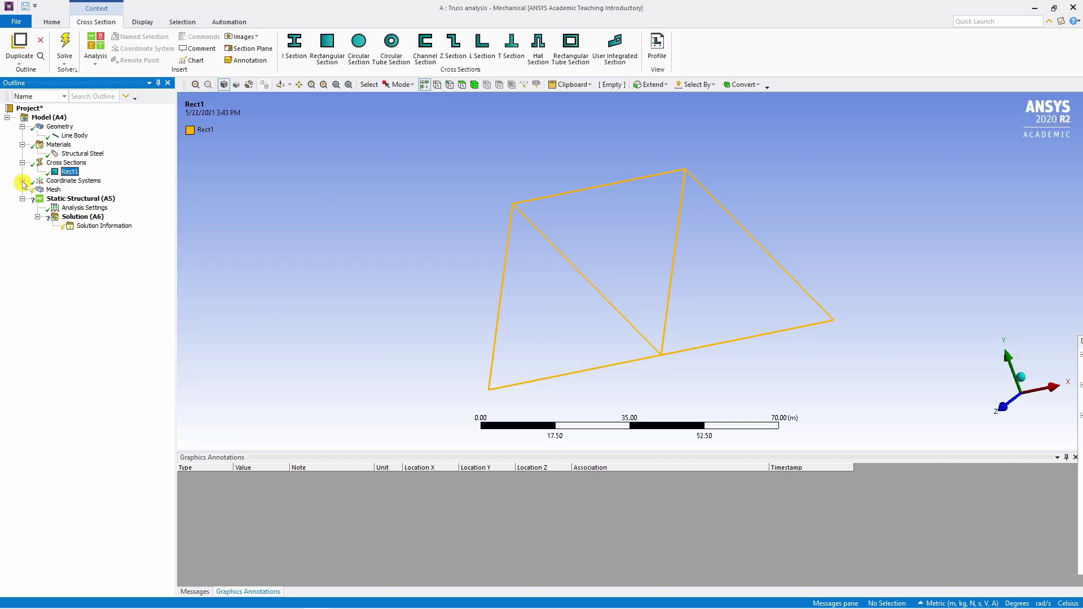
Generate the truss mesh from the Mesh branch, then select Static Structural (A5)
click(52, 190)
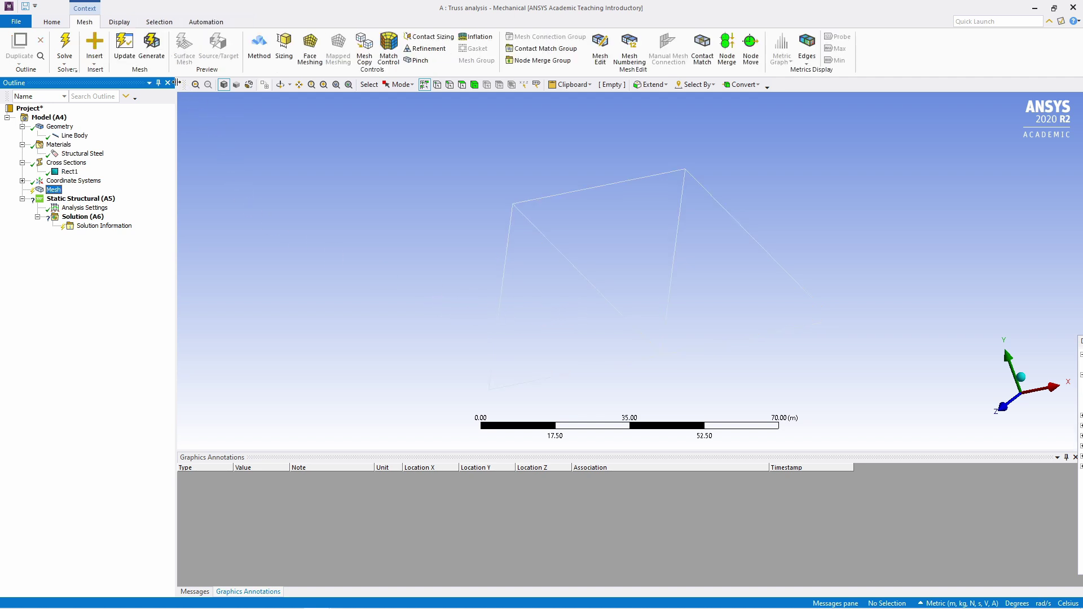
click(152, 46)
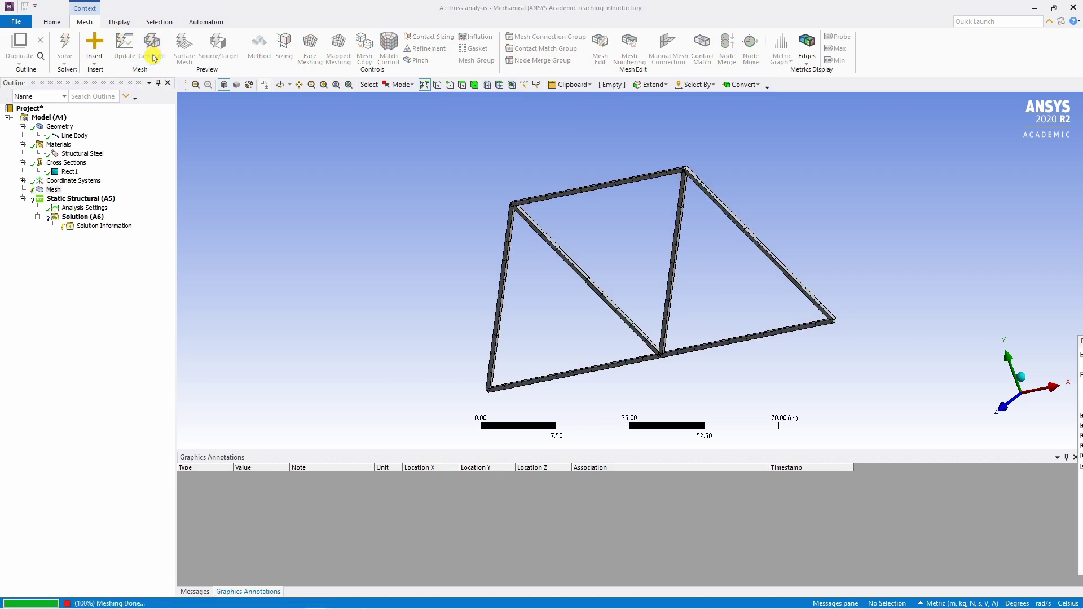
middle_drag(629, 304, 650, 295)
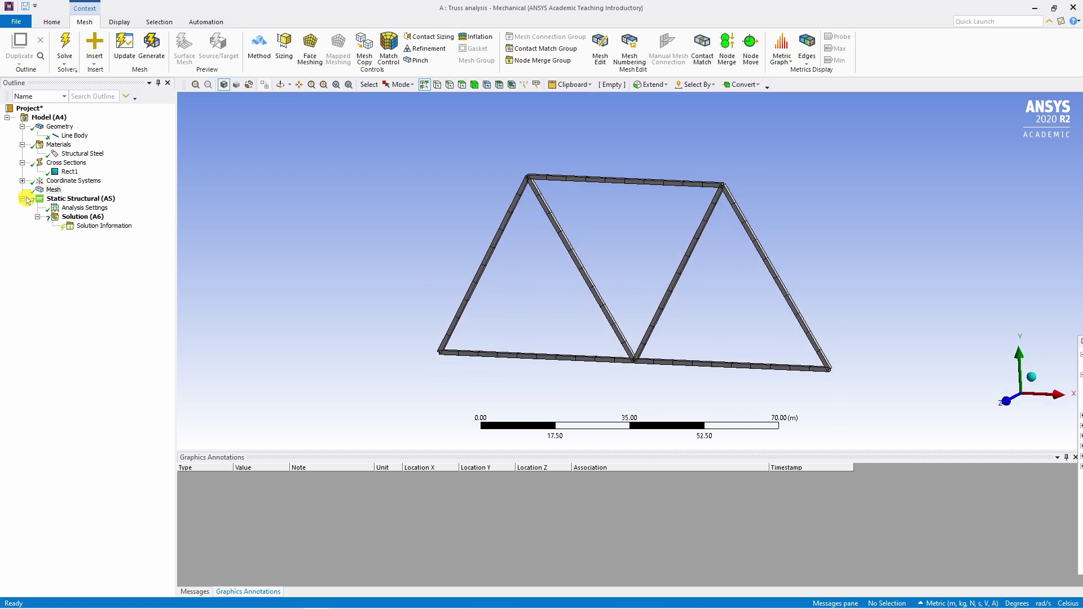
click(71, 199)
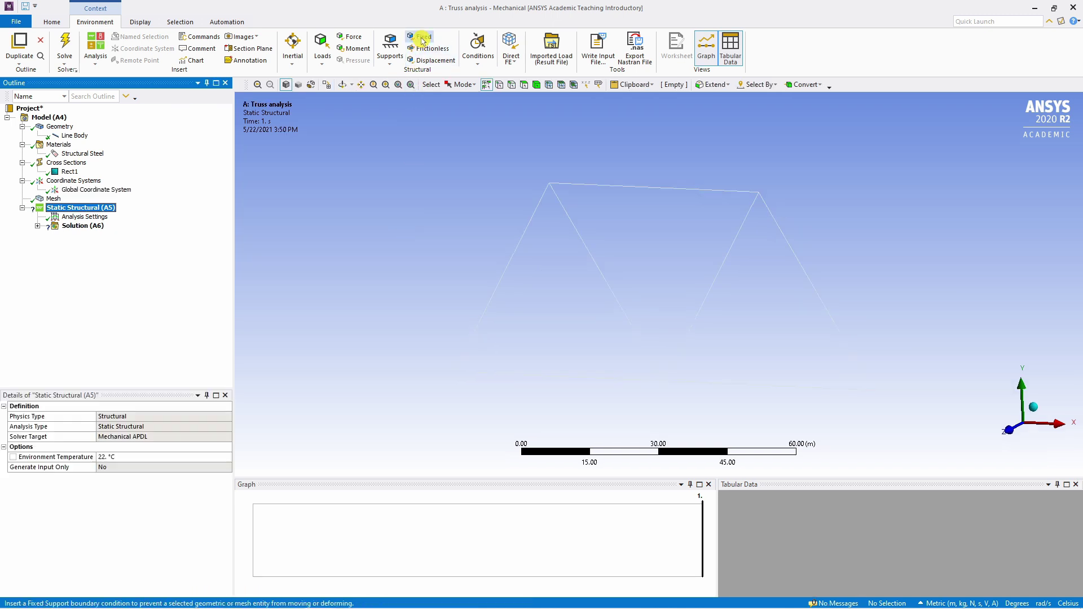
Add a Fixed Support at the truss's bottom-left joint
click(422, 41)
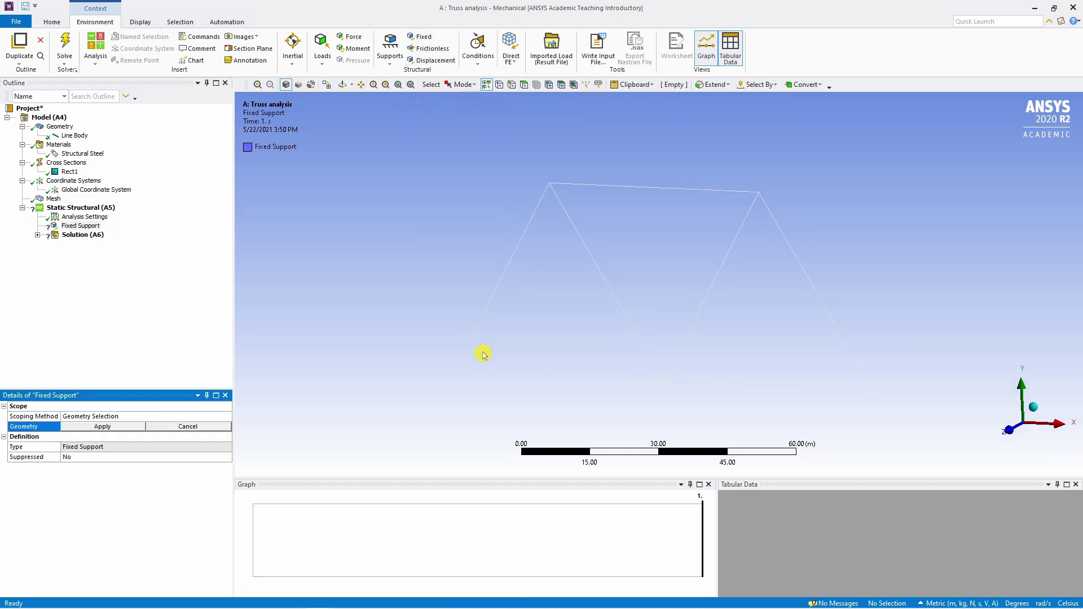
click(453, 372)
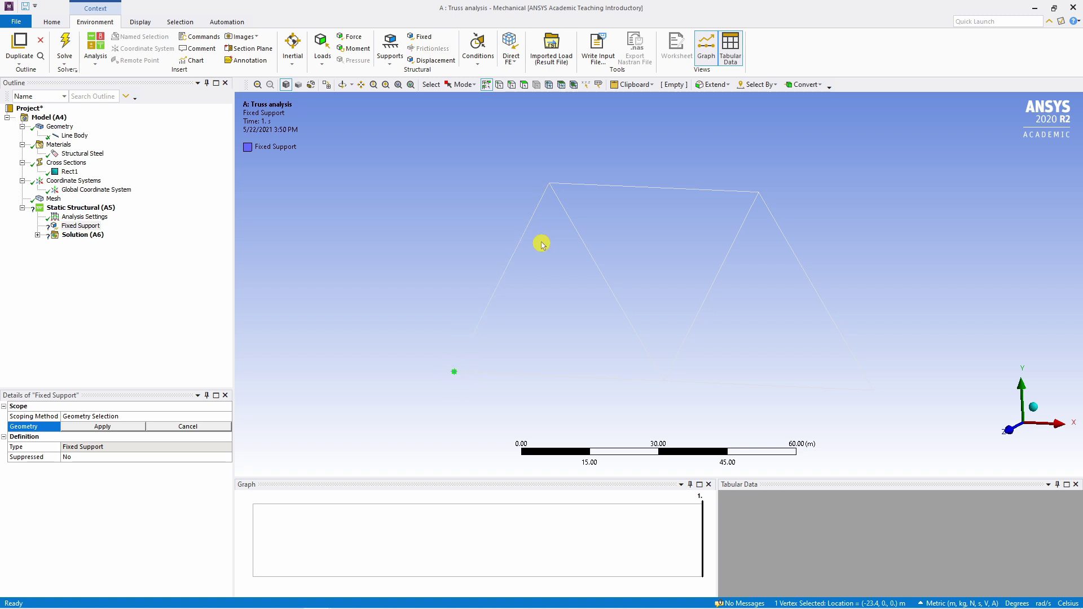
click(114, 427)
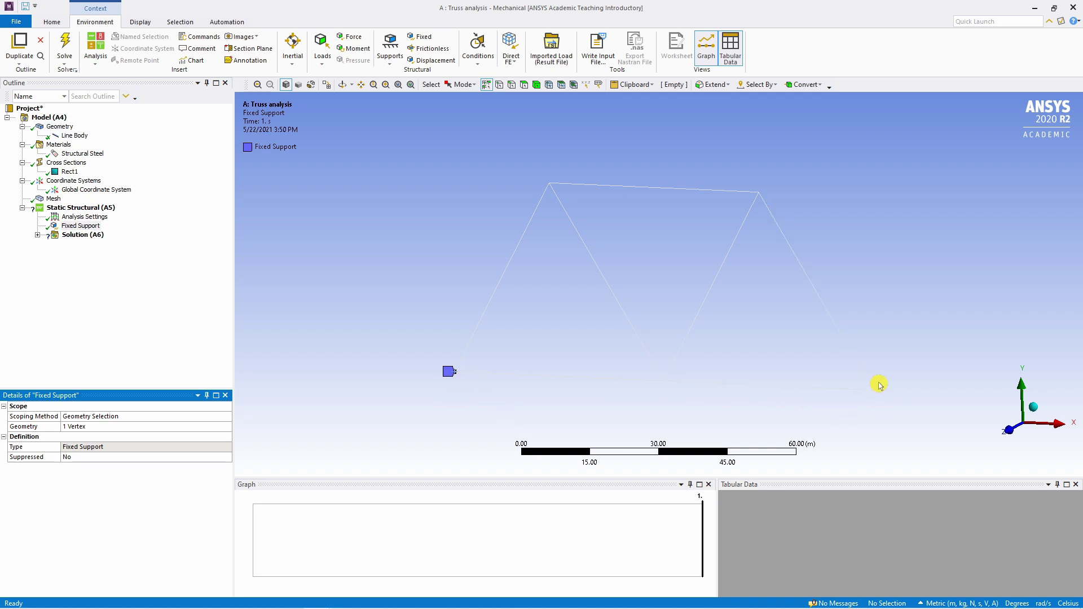
Add a Displacement at the lower-right joint with Y Component 0, X left Free
click(425, 60)
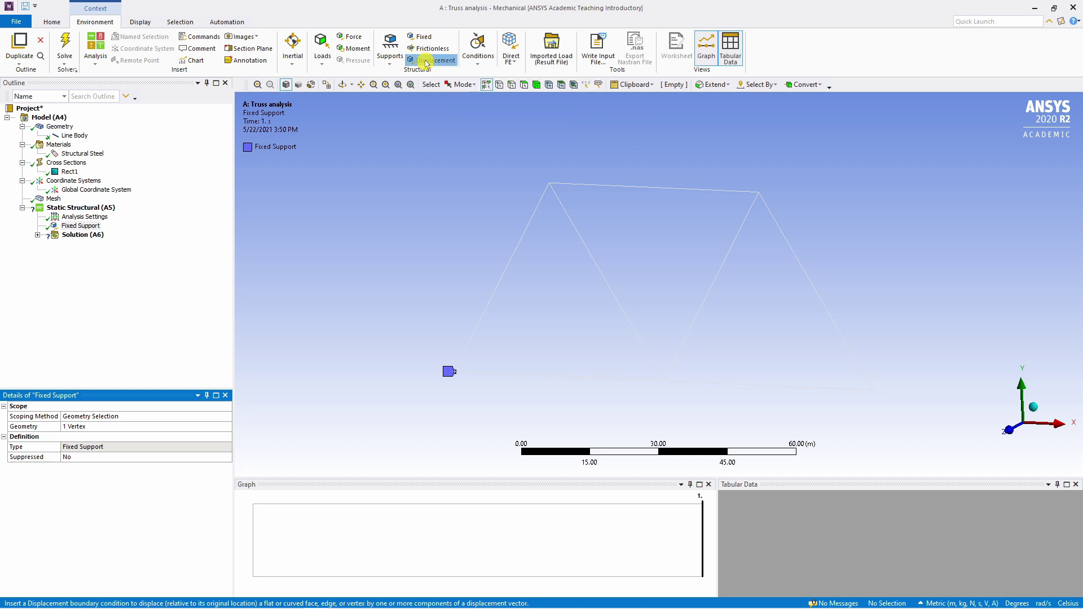
click(863, 385)
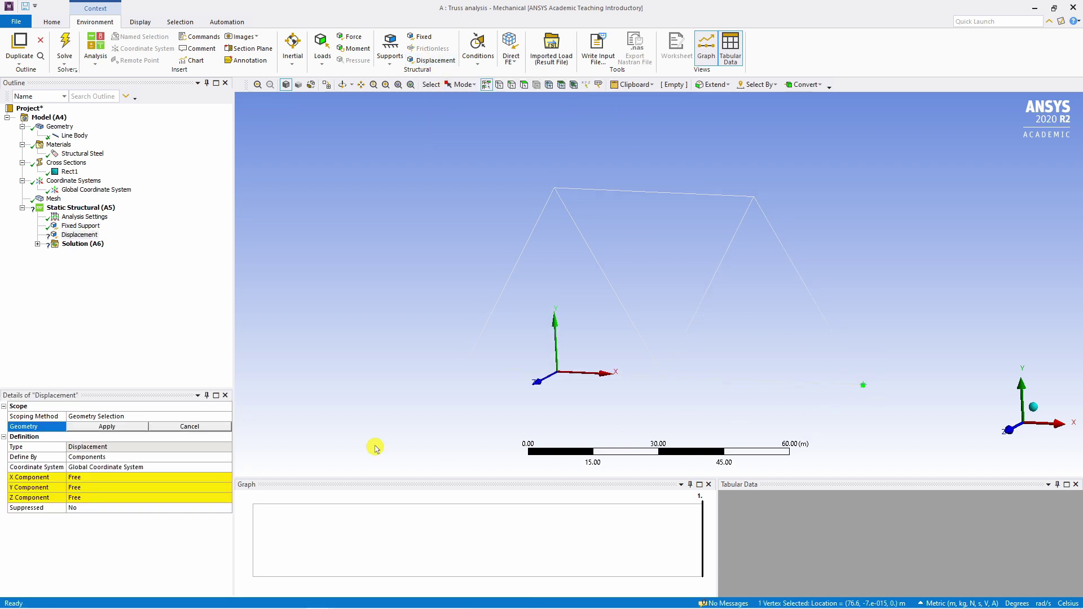
click(129, 428)
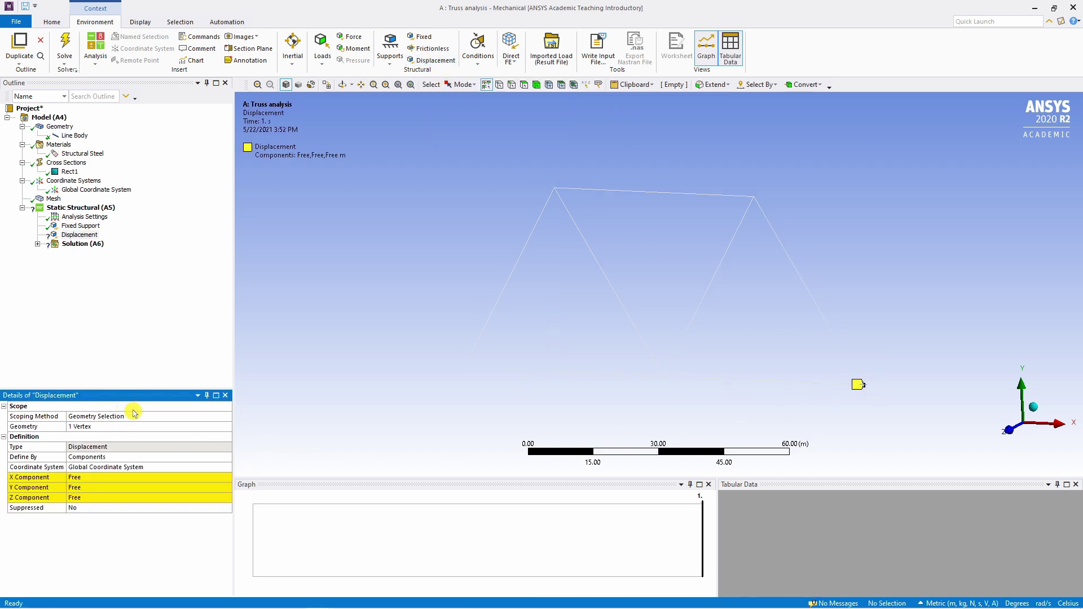
click(89, 488)
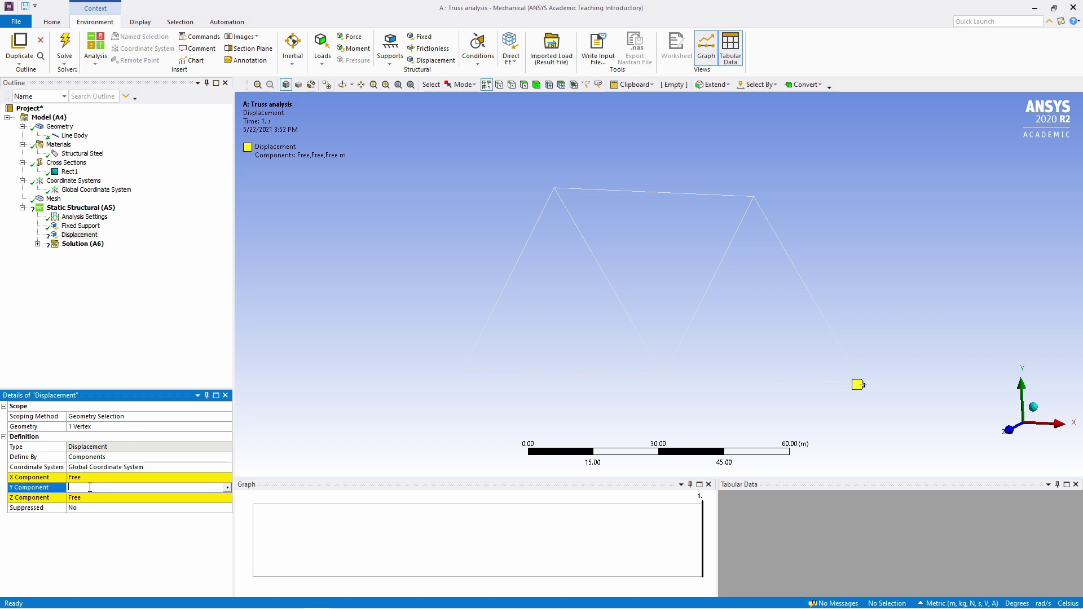
text(0)
key(Return)
click(125, 489)
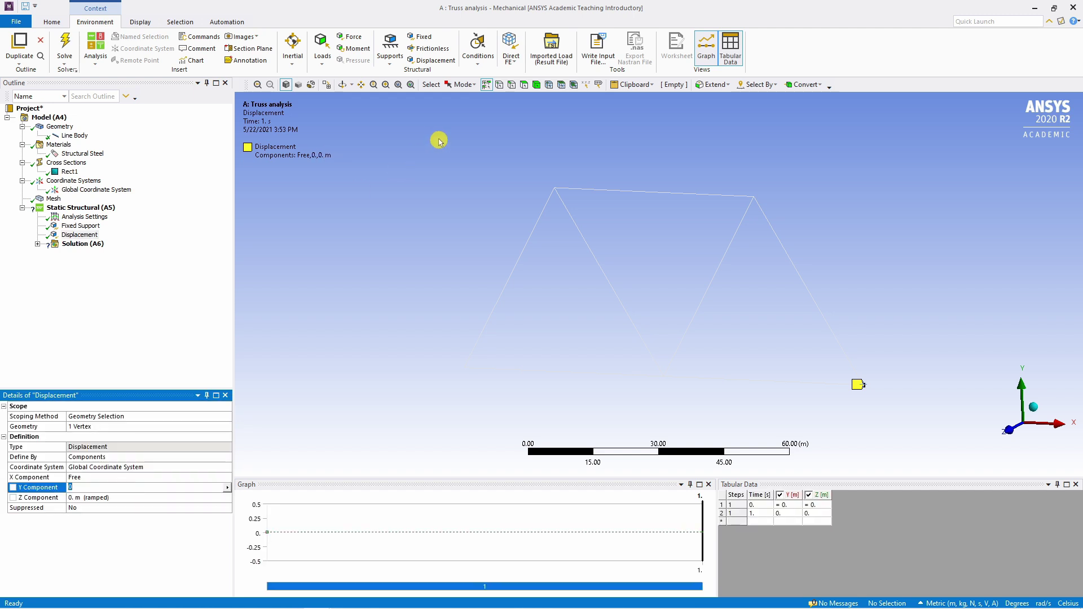
Apply a Force to the top-left joint, defined by Components, and begin entering its Y value
click(346, 42)
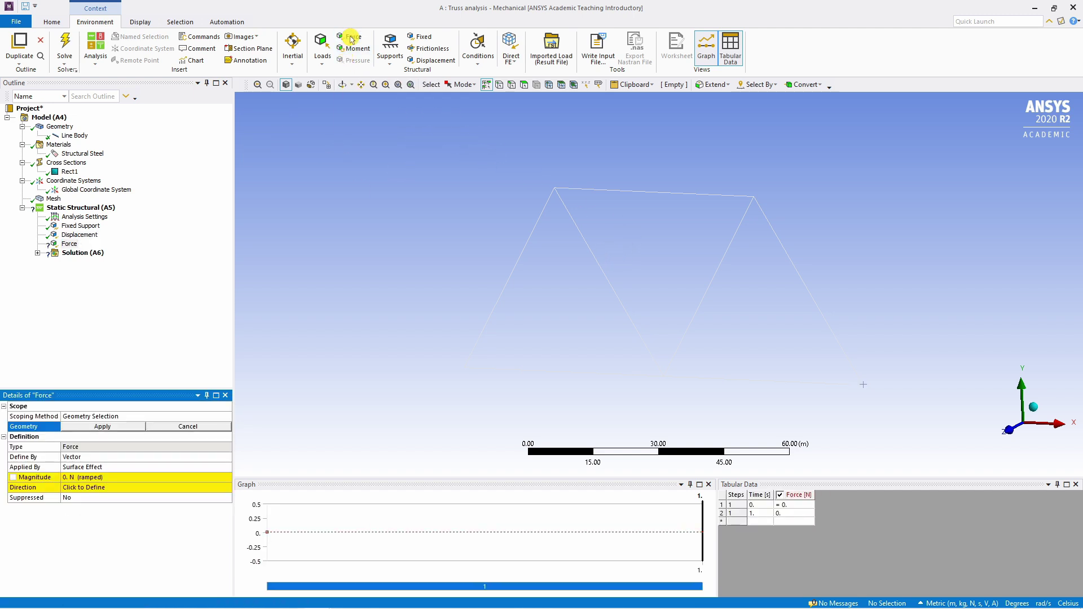
click(554, 188)
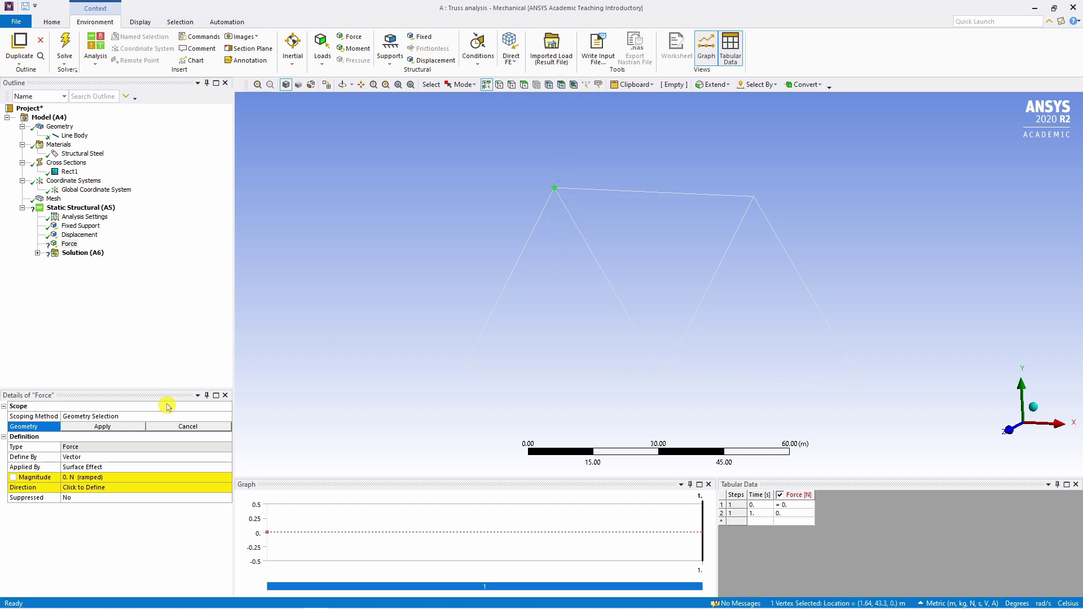
click(109, 428)
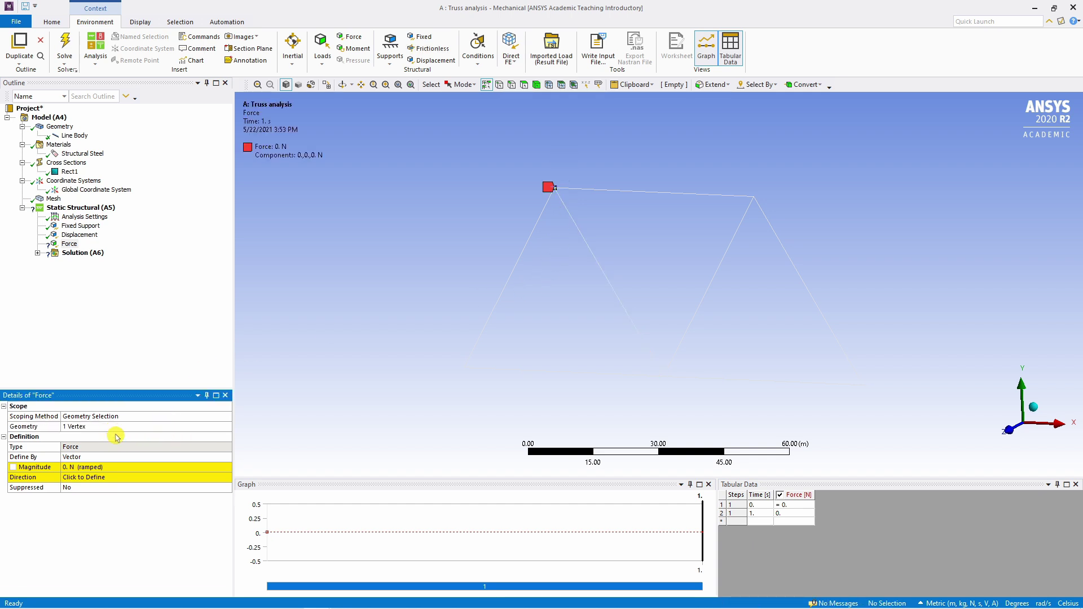
click(105, 467)
click(72, 468)
click(90, 457)
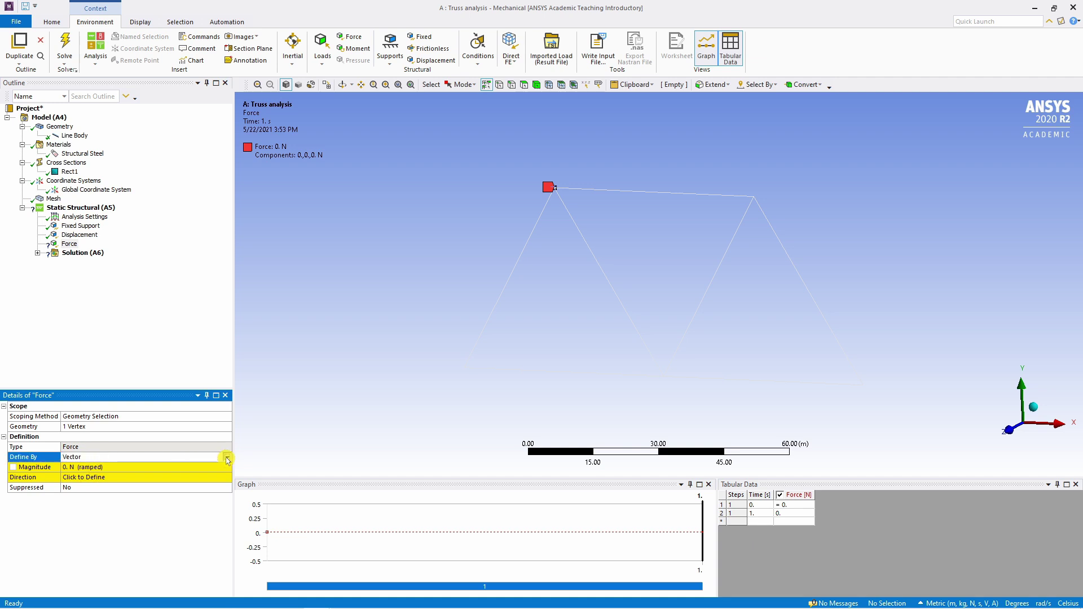
click(224, 457)
click(110, 471)
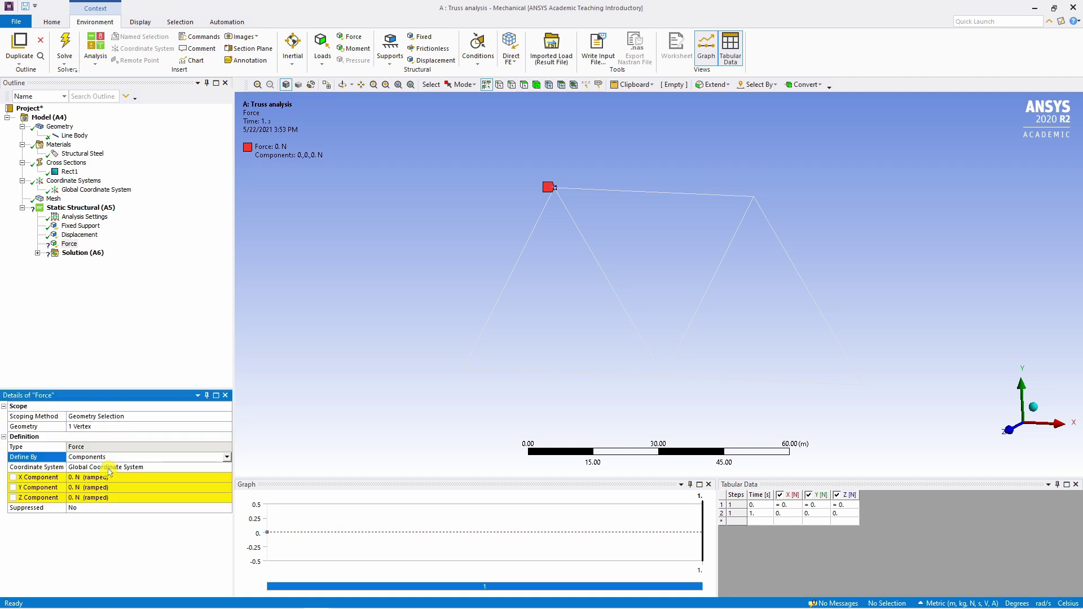
click(89, 487)
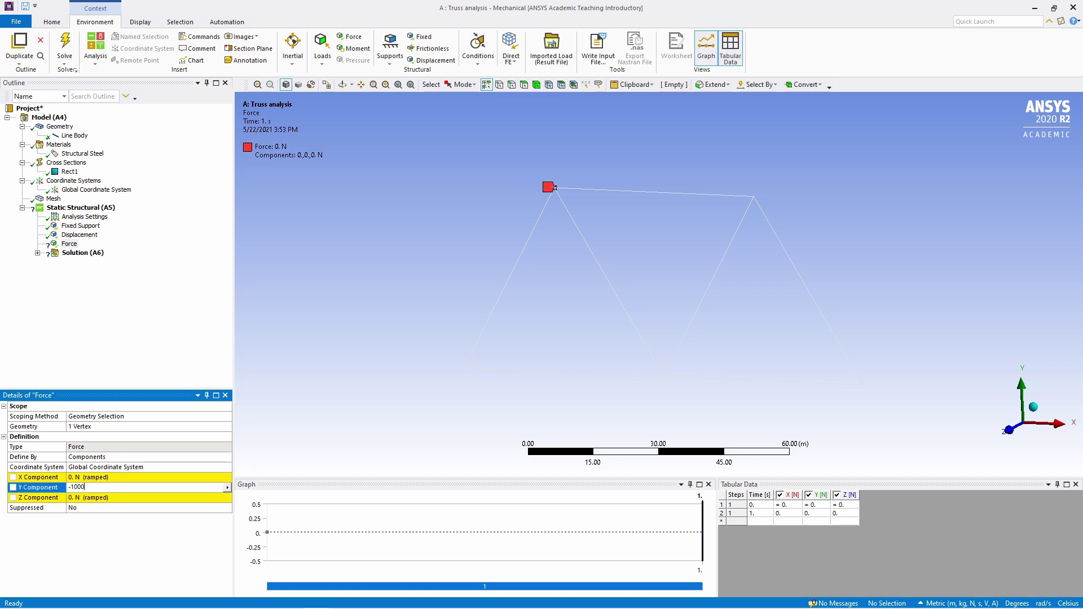
Set the first force's Y to -1000 N and add Force 2 at the bottom-middle joint with Y -1000 N
text(-1000)
key(Return)
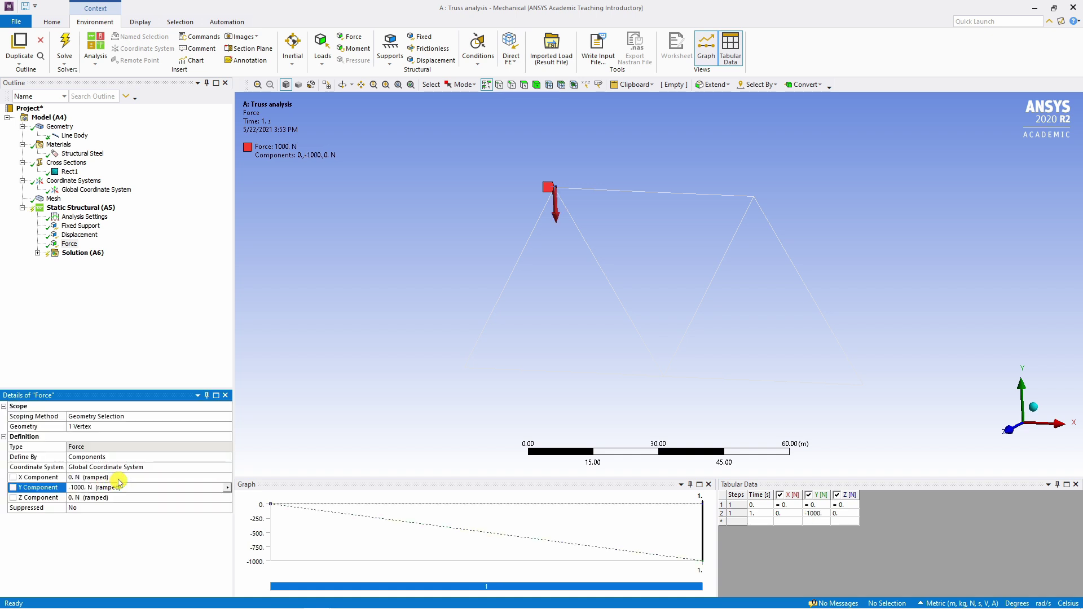
click(353, 36)
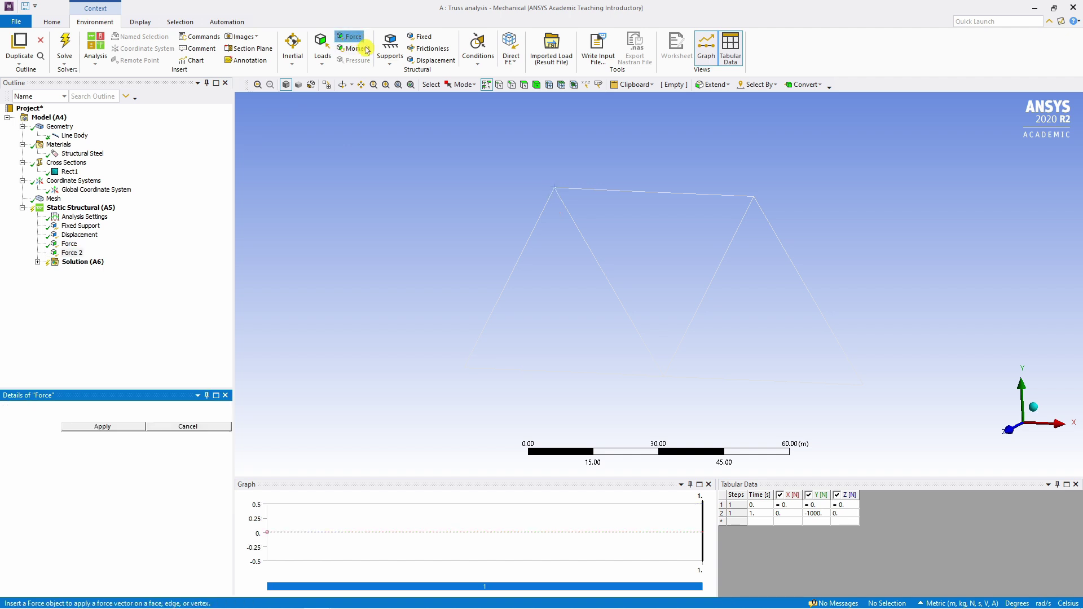
click(663, 378)
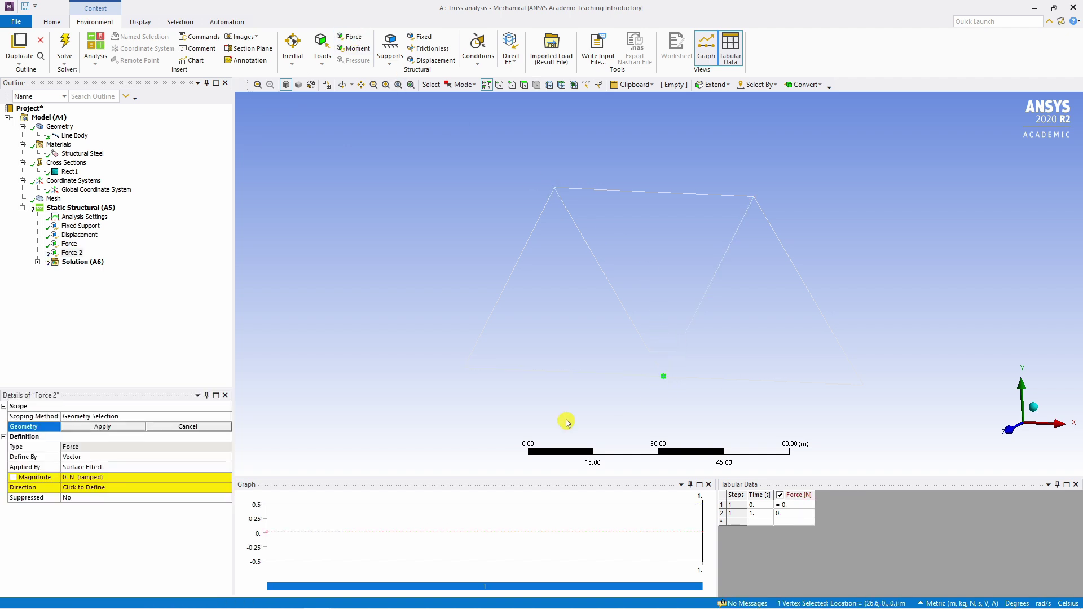
click(100, 427)
click(131, 457)
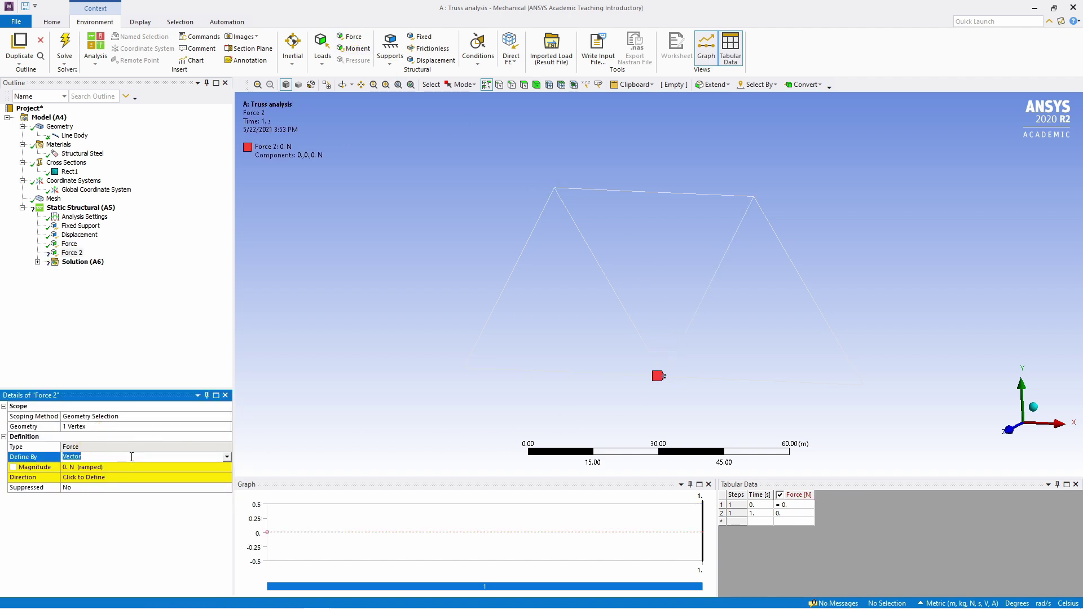
click(226, 457)
click(141, 476)
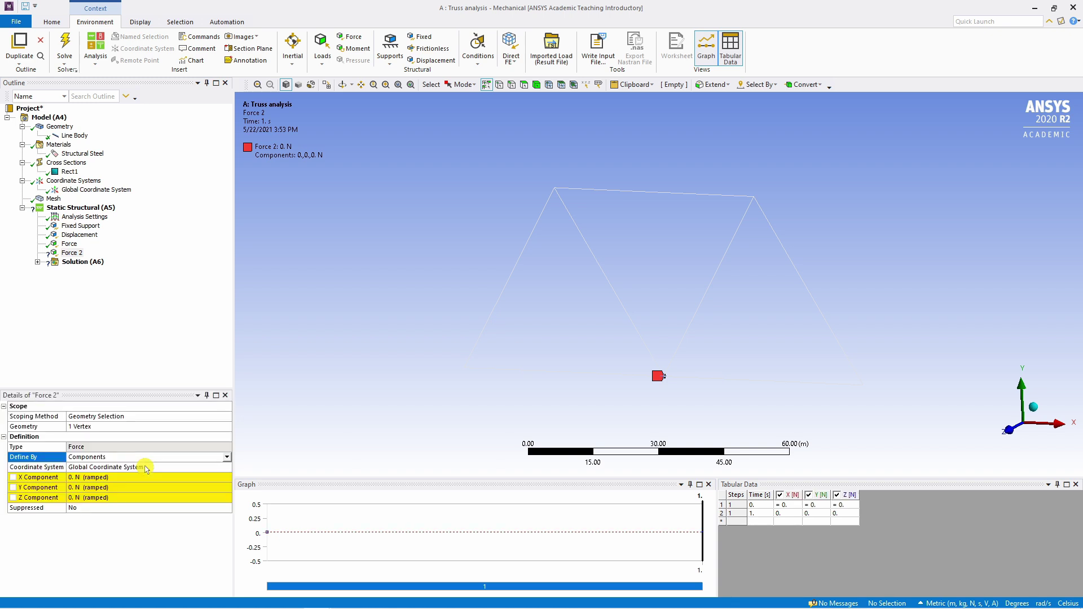
click(92, 487)
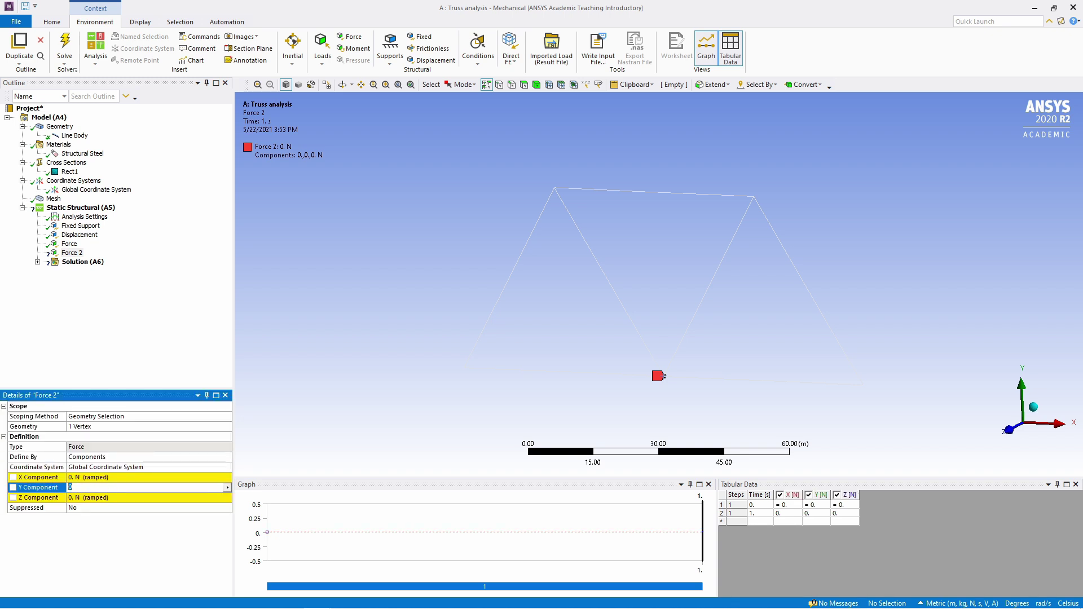
key(Return)
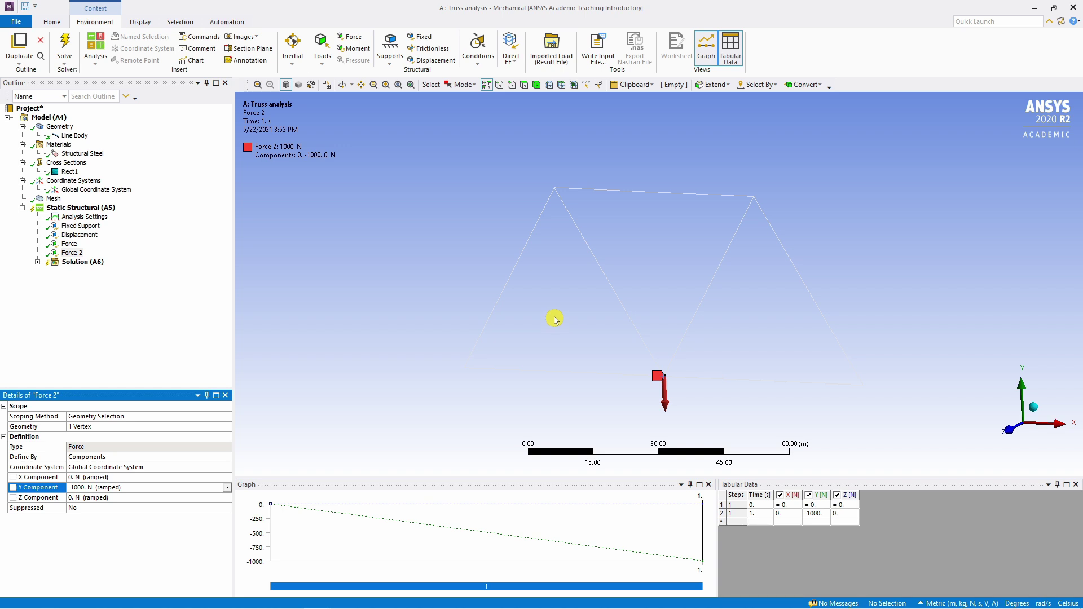
Insert a Total Deformation result under Solution (A6)
click(74, 262)
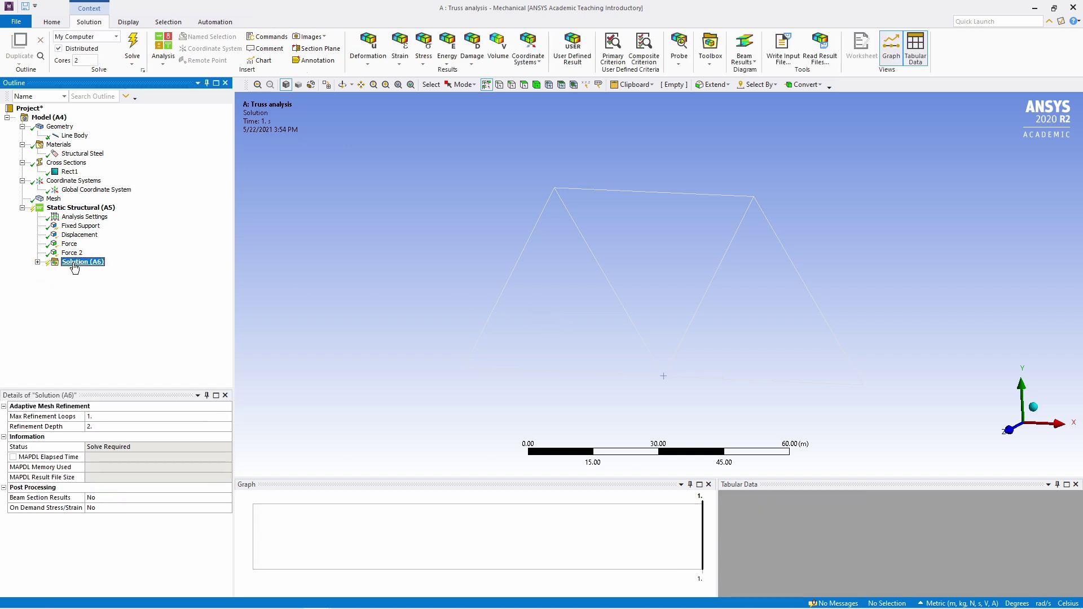
right_click(75, 265)
key(Escape)
right_click(72, 263)
mouse_move(99, 271)
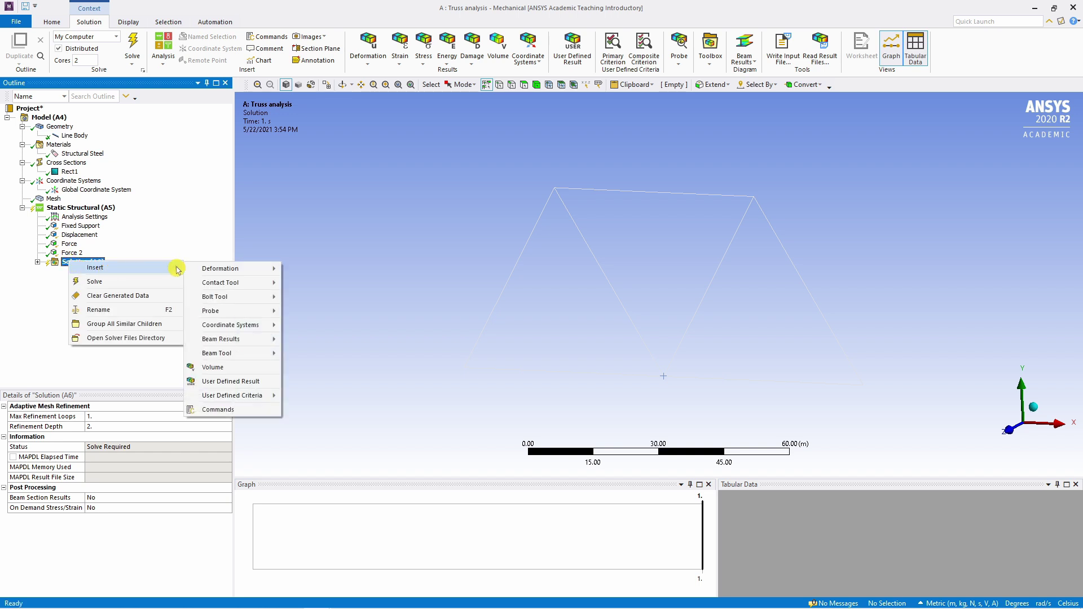
mouse_move(228, 272)
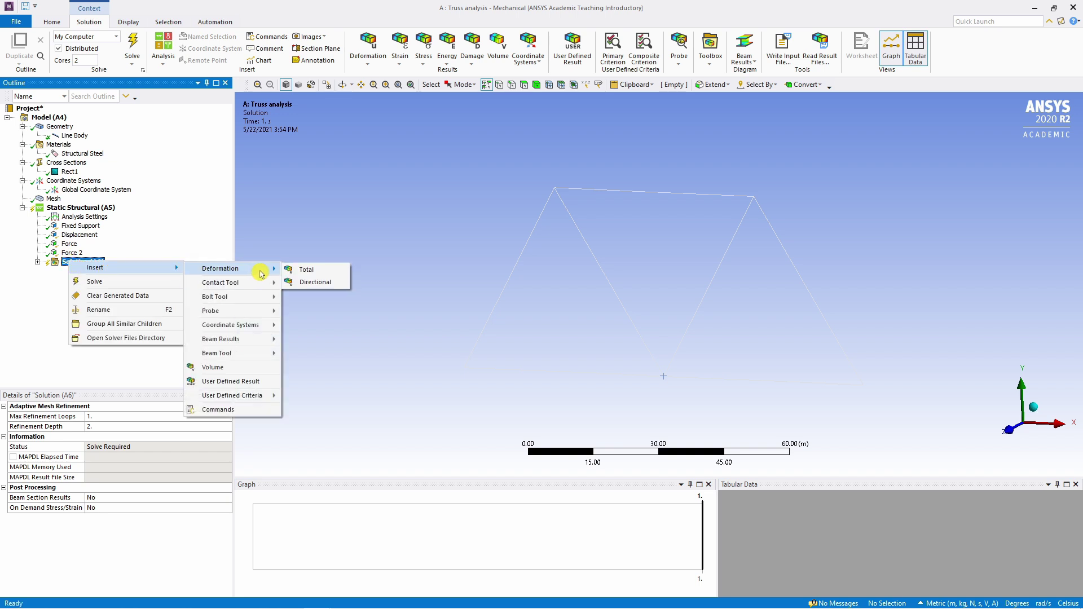
click(293, 270)
Insert a Directional Deformation result under the Solution
right_click(97, 262)
mouse_move(124, 267)
mouse_move(290, 271)
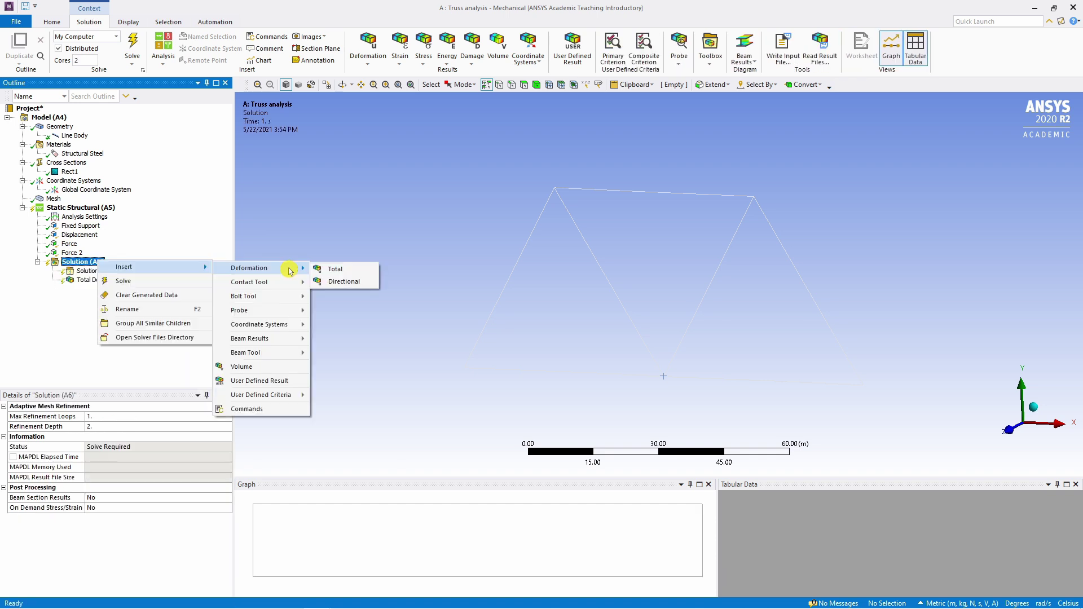
click(349, 282)
Insert a Beam Tool result under the Solution
right_click(85, 261)
mouse_move(133, 267)
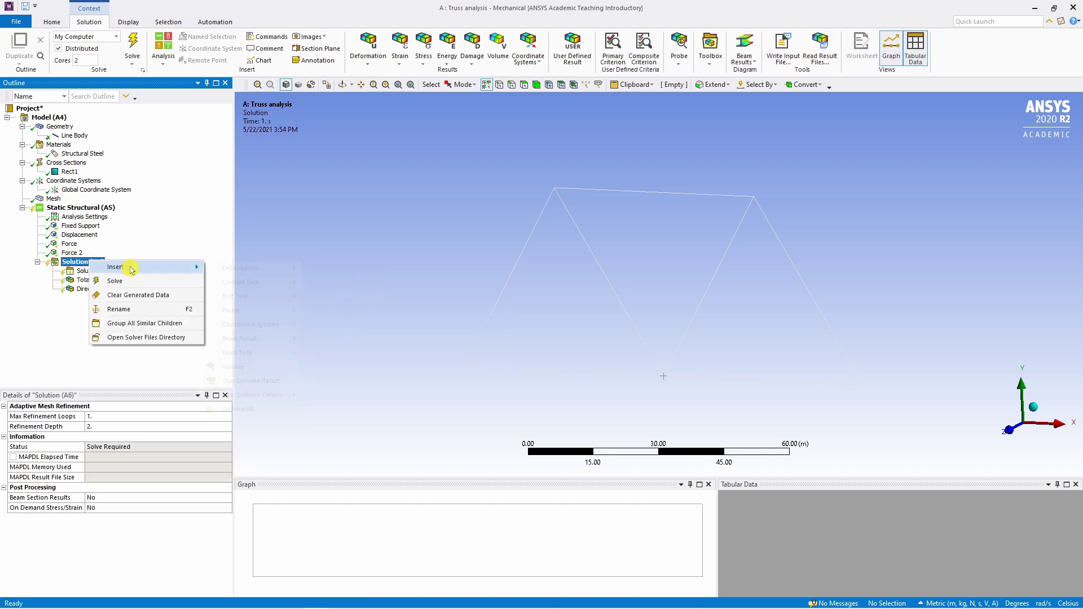
mouse_move(266, 353)
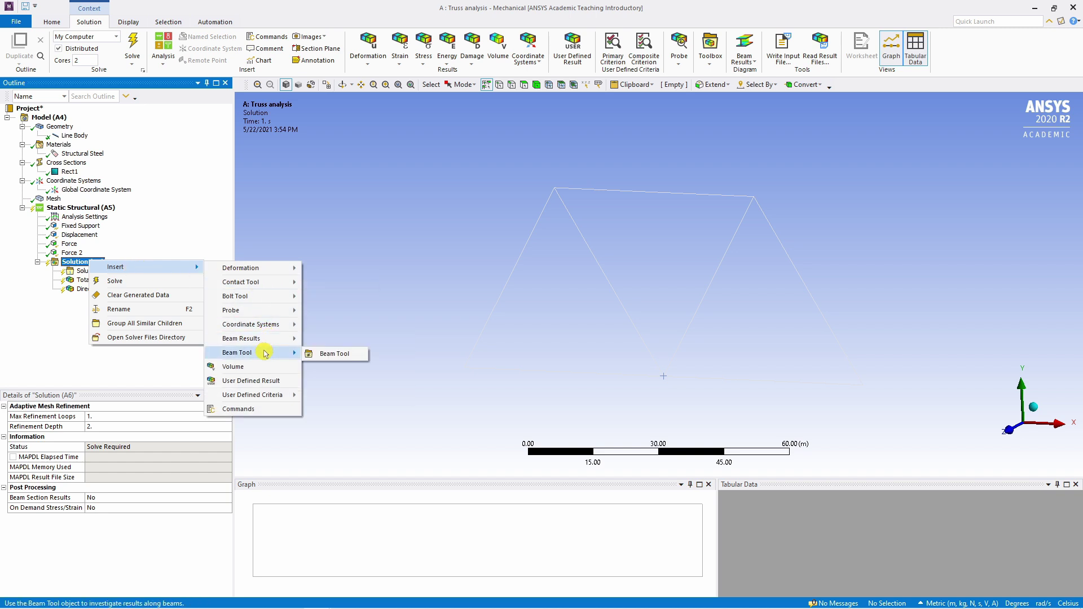
click(326, 355)
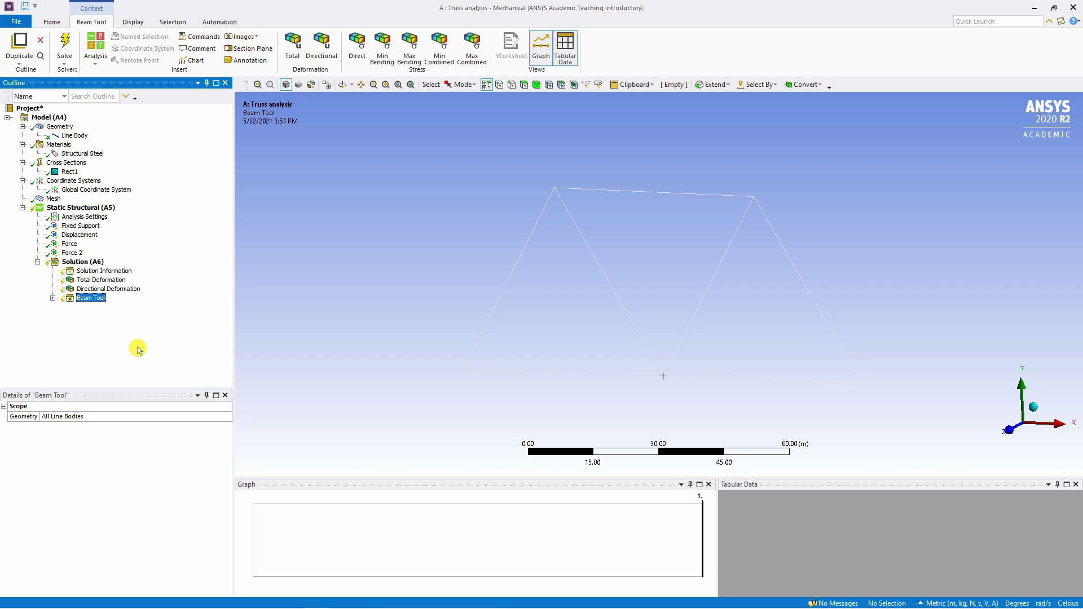
Solve and display Total Deformation contours, maximum 7.3004e-7 m, checking the legend values
click(65, 46)
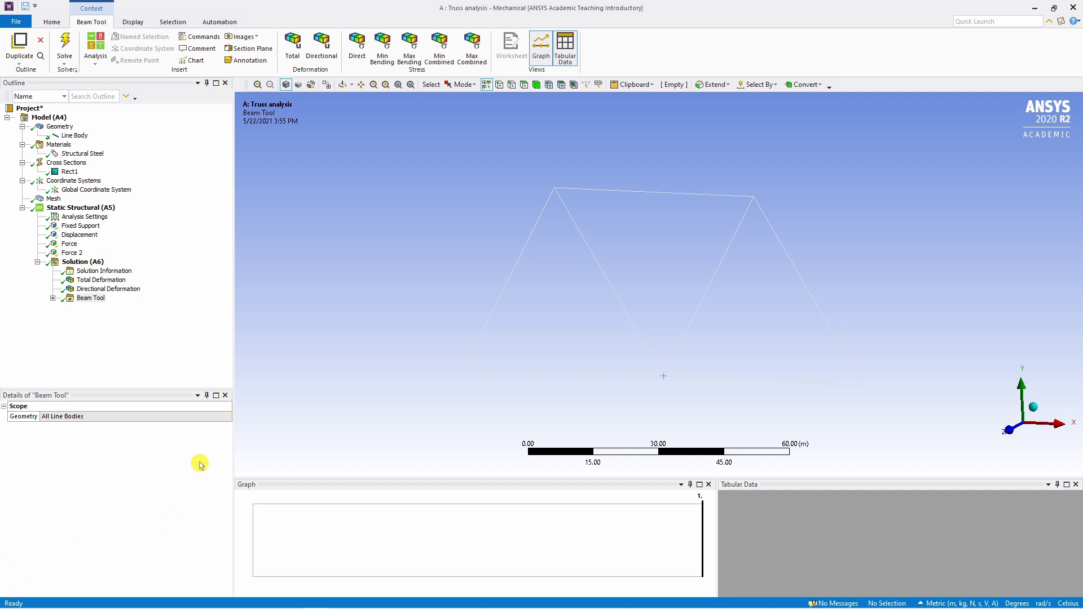
click(101, 280)
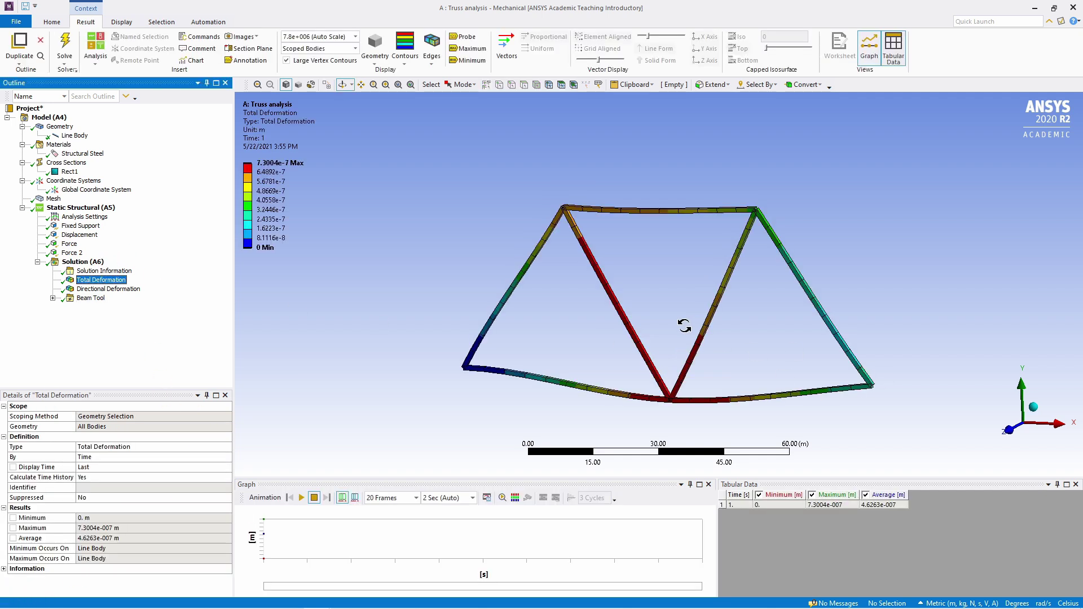
mouse_move(685, 326)
mouse_down()
mouse_move(733, 297)
mouse_move(709, 279)
mouse_move(670, 331)
mouse_move(691, 320)
mouse_up()
click(255, 169)
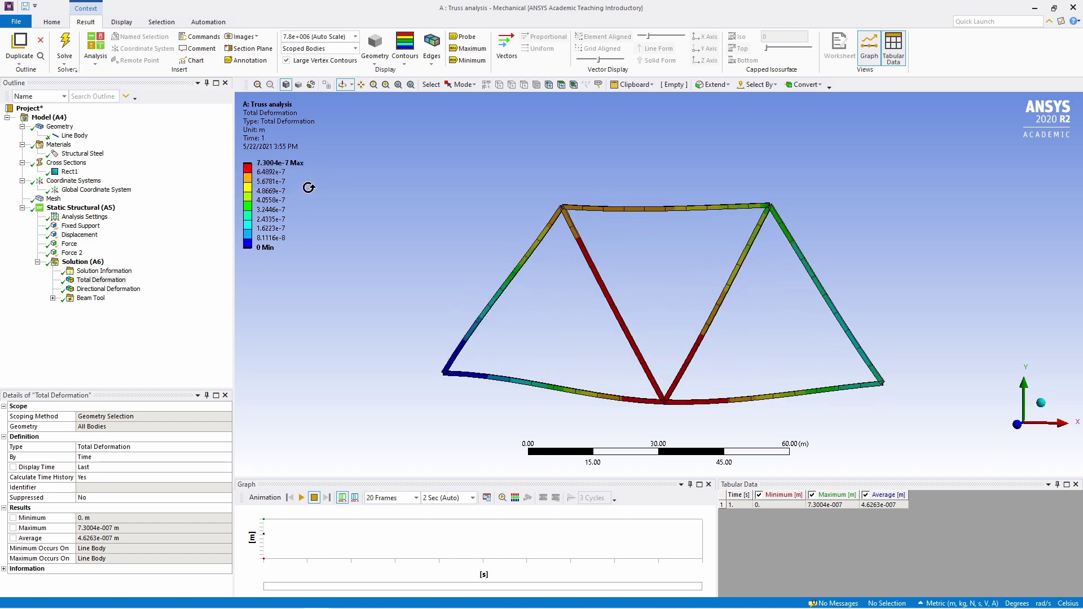
click(262, 190)
click(276, 210)
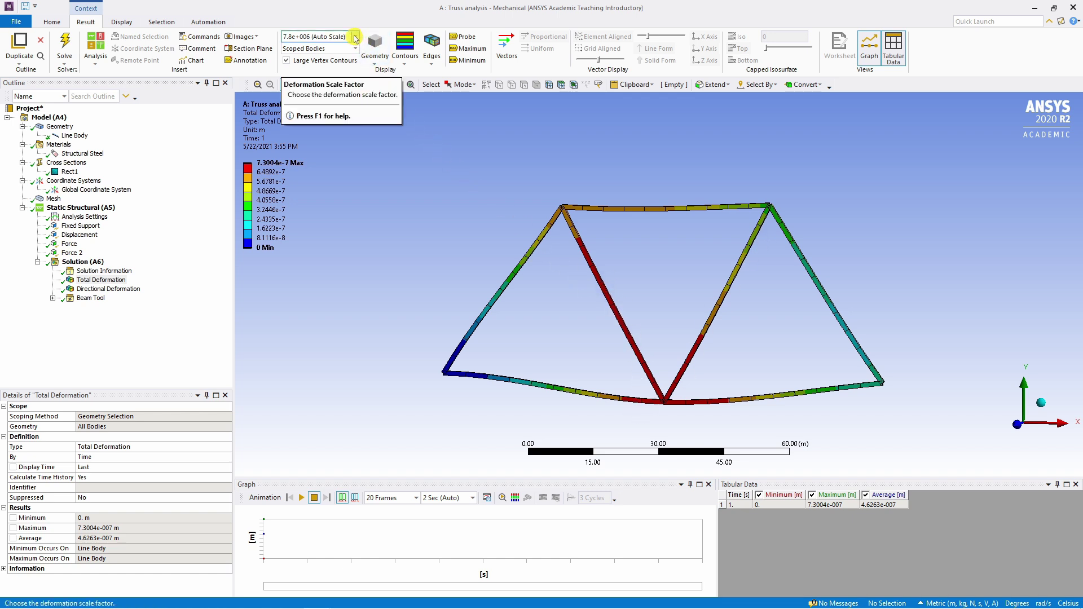
Set the deformation display to 1.0 (True Scale)
click(356, 37)
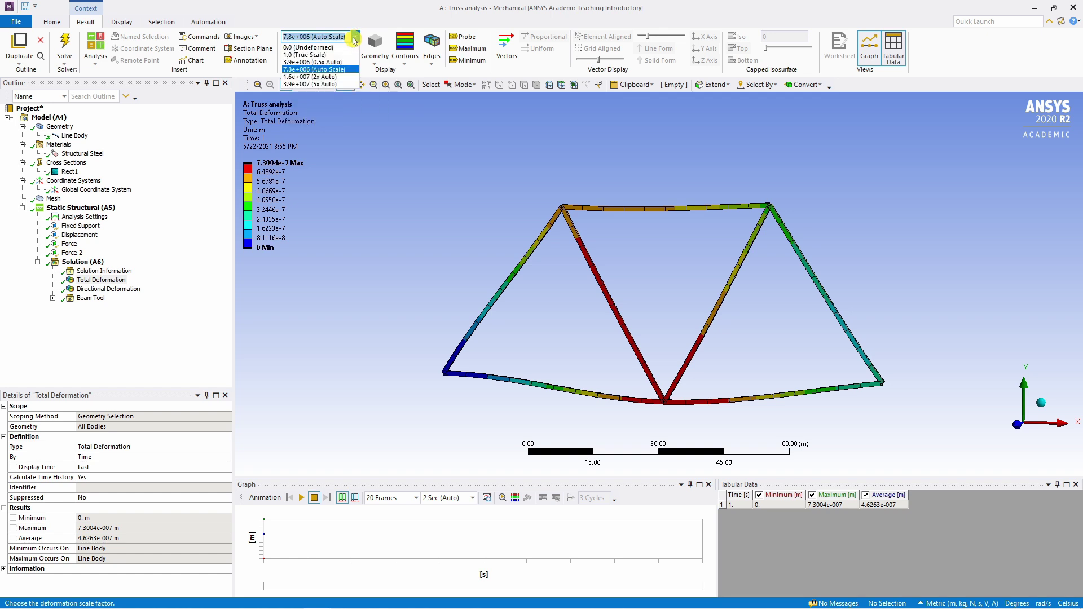
click(333, 55)
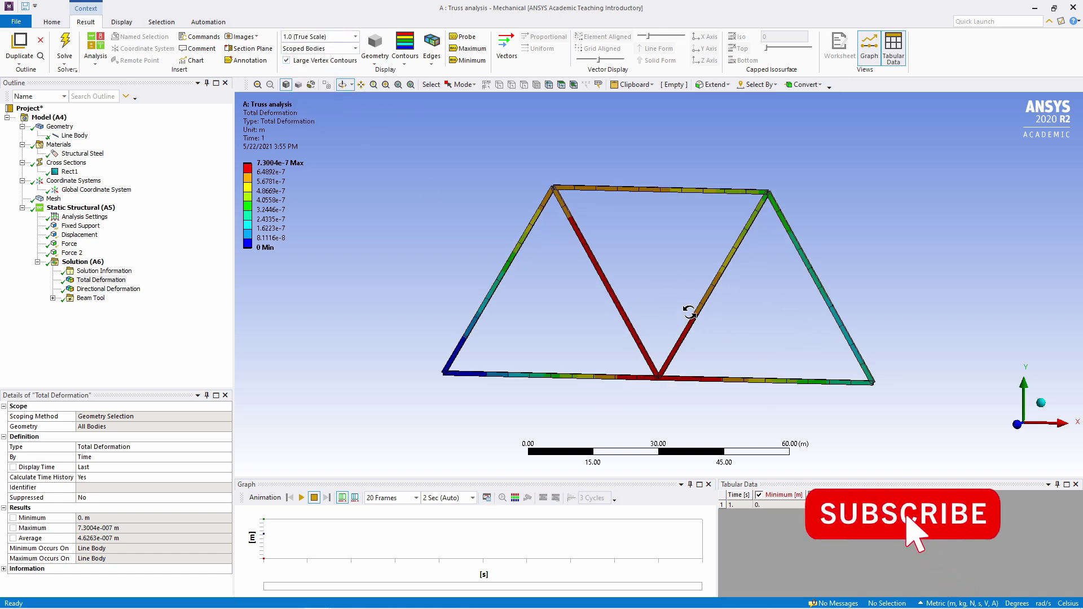
mouse_move(689, 312)
mouse_down()
mouse_move(612, 326)
mouse_move(696, 290)
mouse_move(687, 319)
mouse_move(718, 300)
mouse_move(696, 302)
mouse_up()
Show the Beam Tool's Direct Stress contour, then review the Solution Information status
click(53, 297)
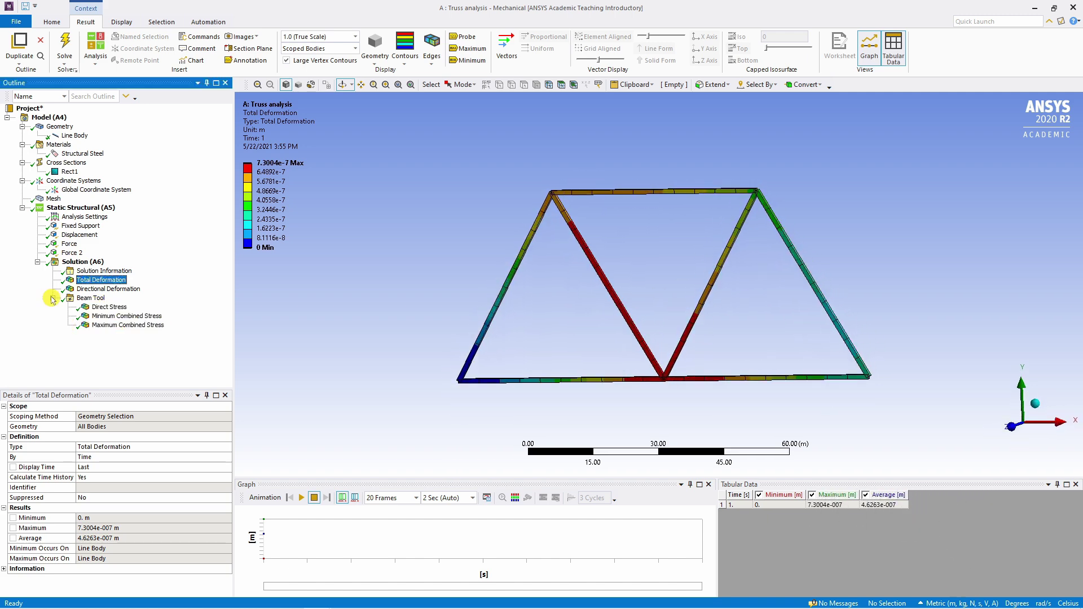
click(111, 307)
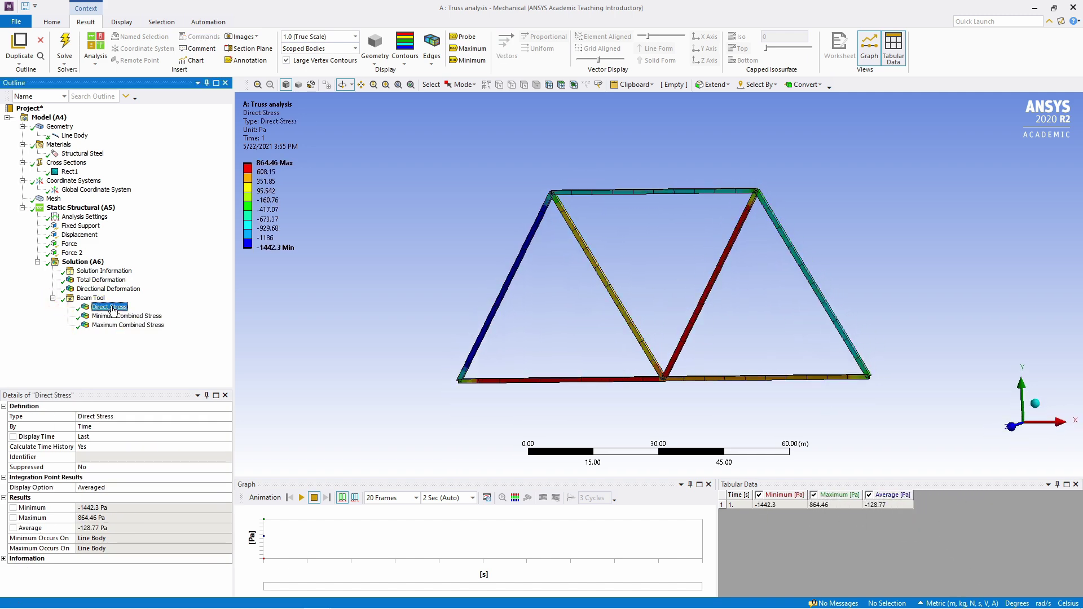
drag(251, 139, 263, 125)
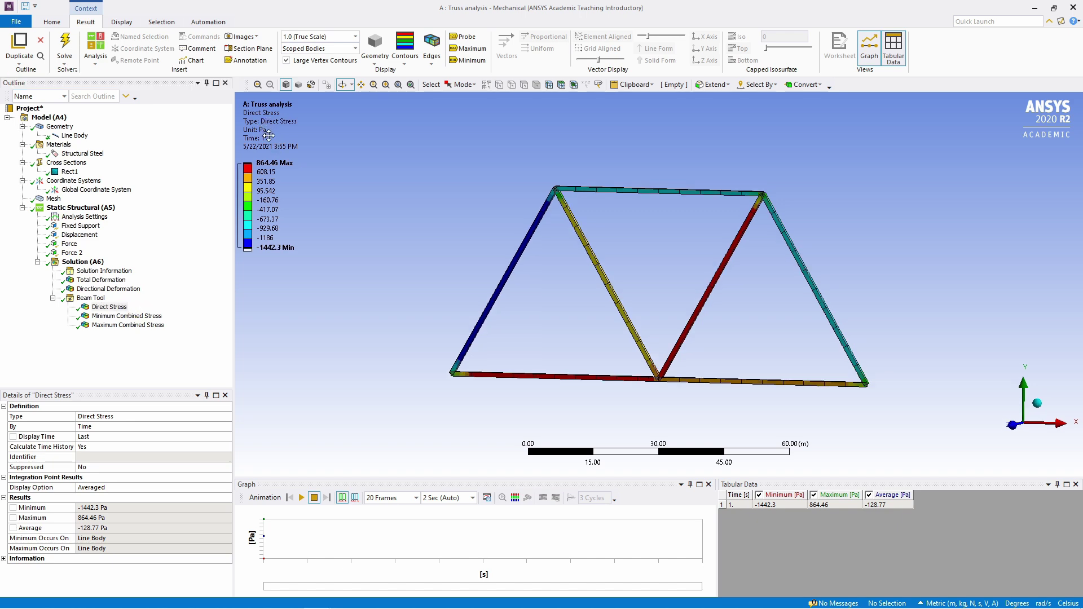
click(105, 272)
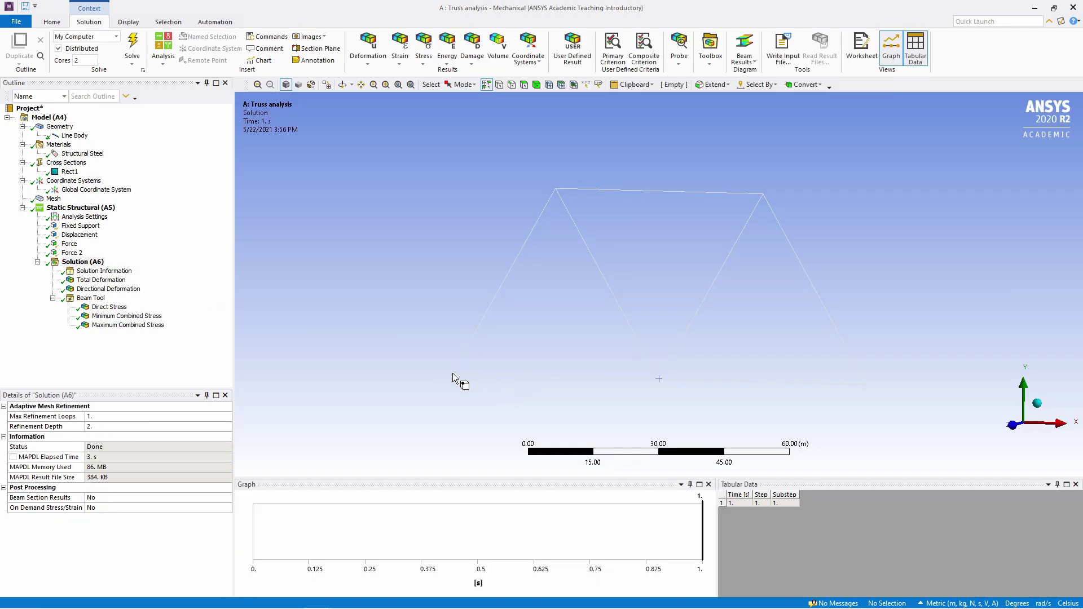
Insert a Force Reaction probe with Boundary Condition set to Fixed Support
click(799, 377)
click(79, 265)
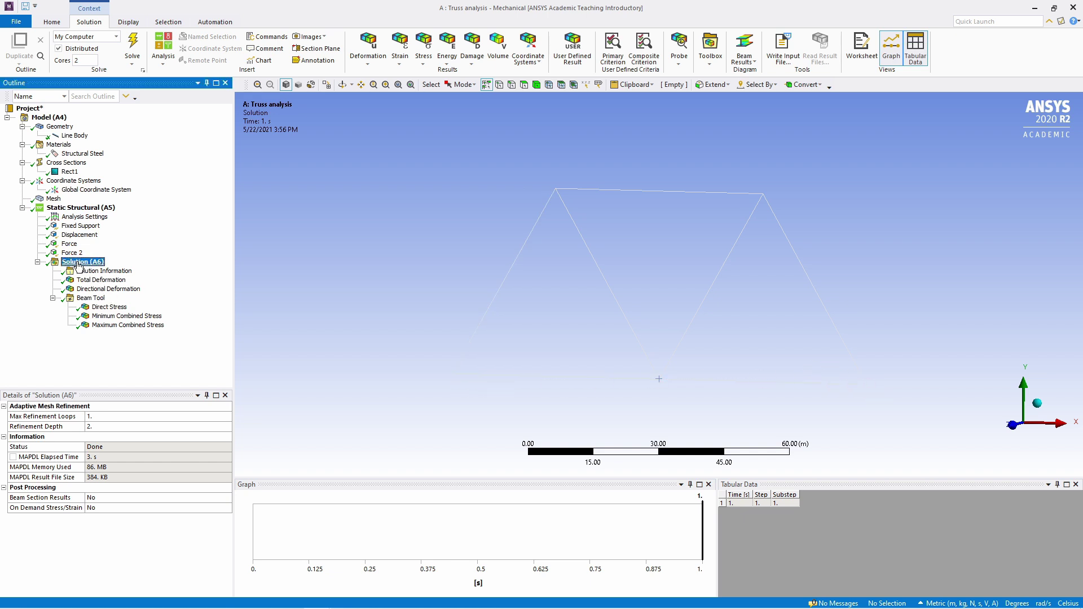
right_click(79, 265)
mouse_move(138, 273)
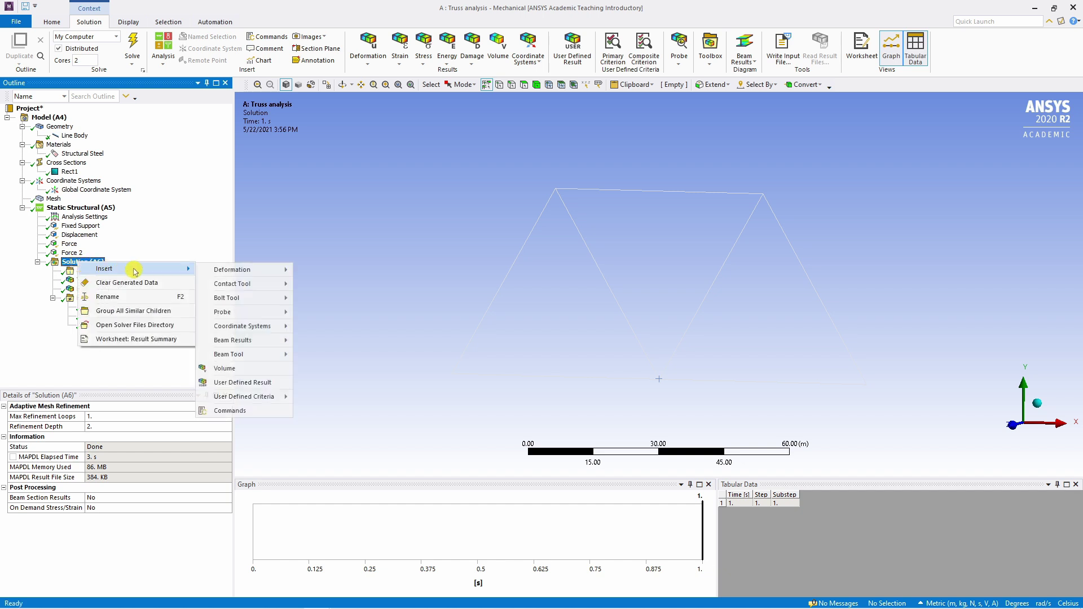
mouse_move(277, 312)
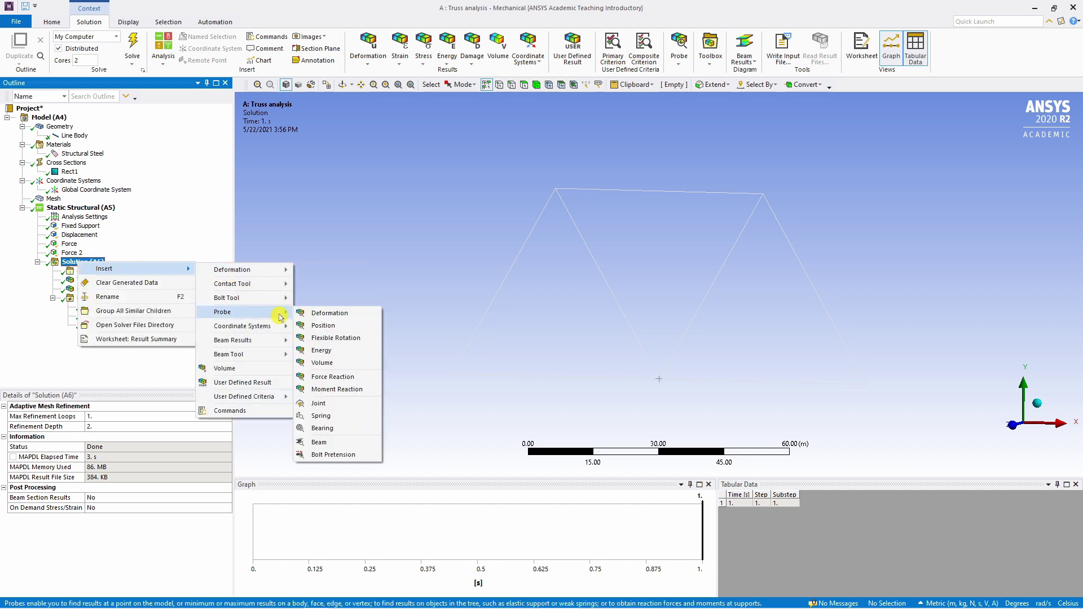
click(332, 377)
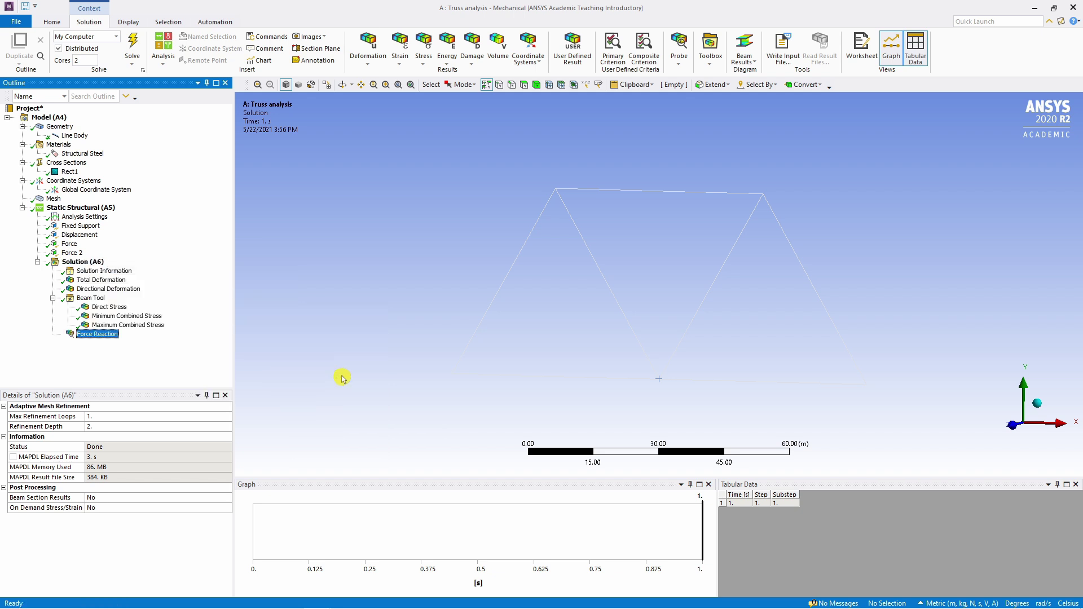
click(89, 437)
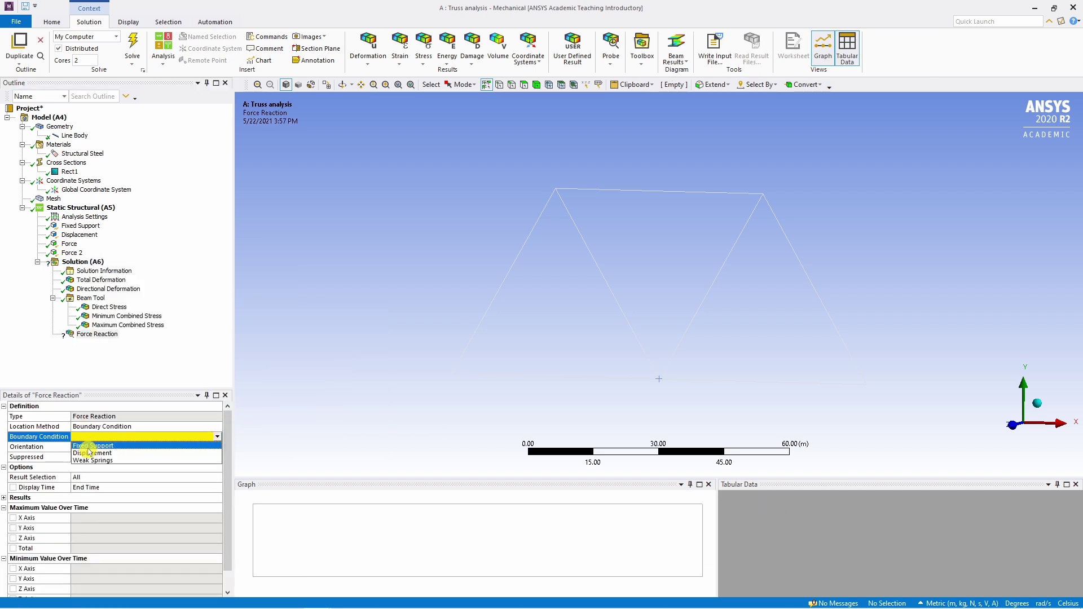
click(101, 447)
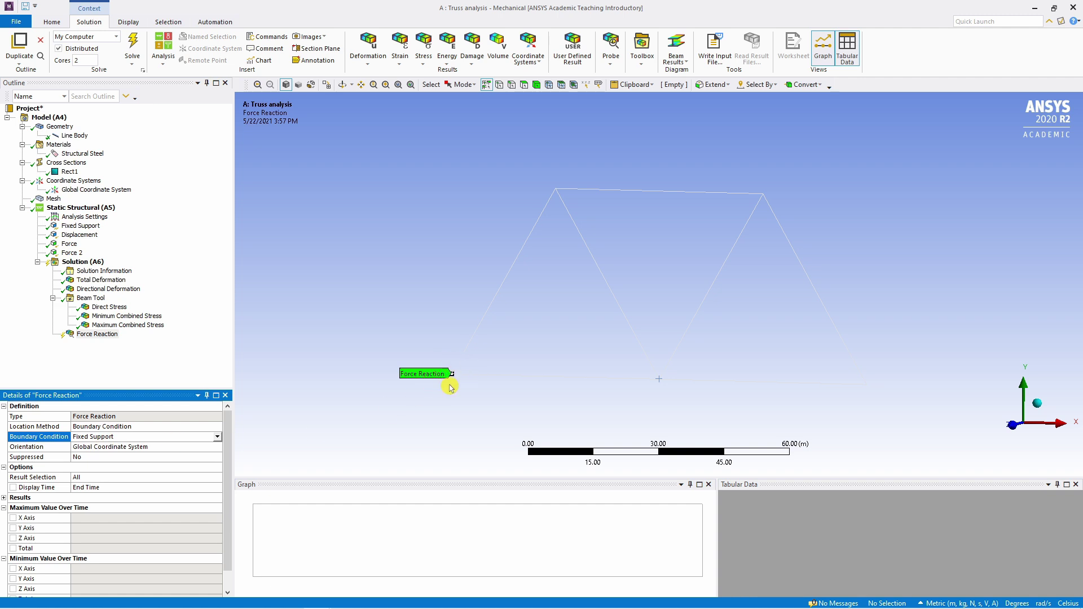
Insert a second Force Reaction probe for the Displacement support and solve
click(79, 264)
right_click(79, 264)
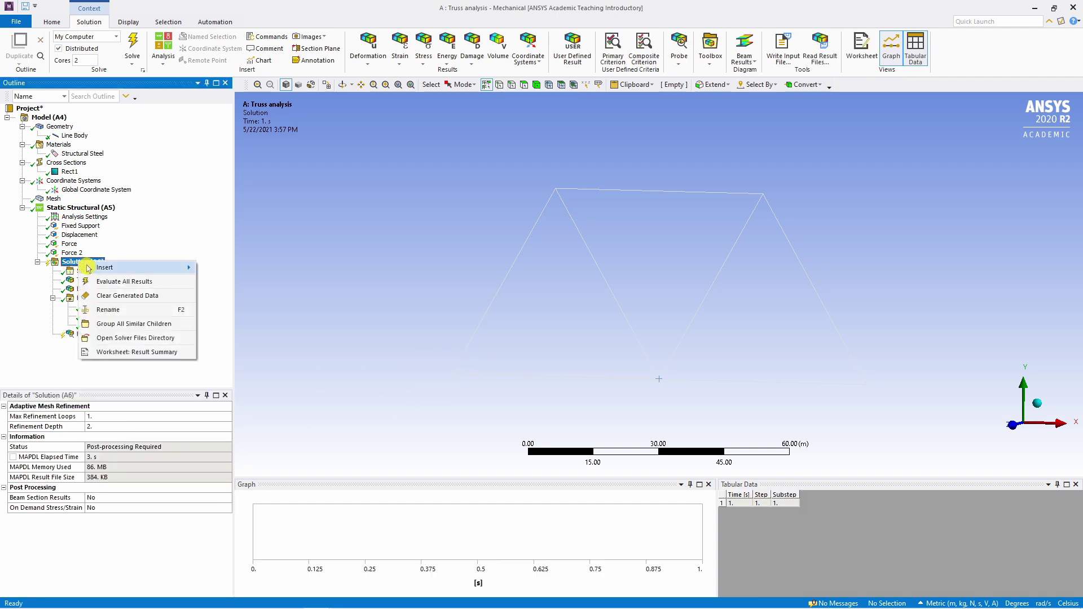
mouse_move(267, 310)
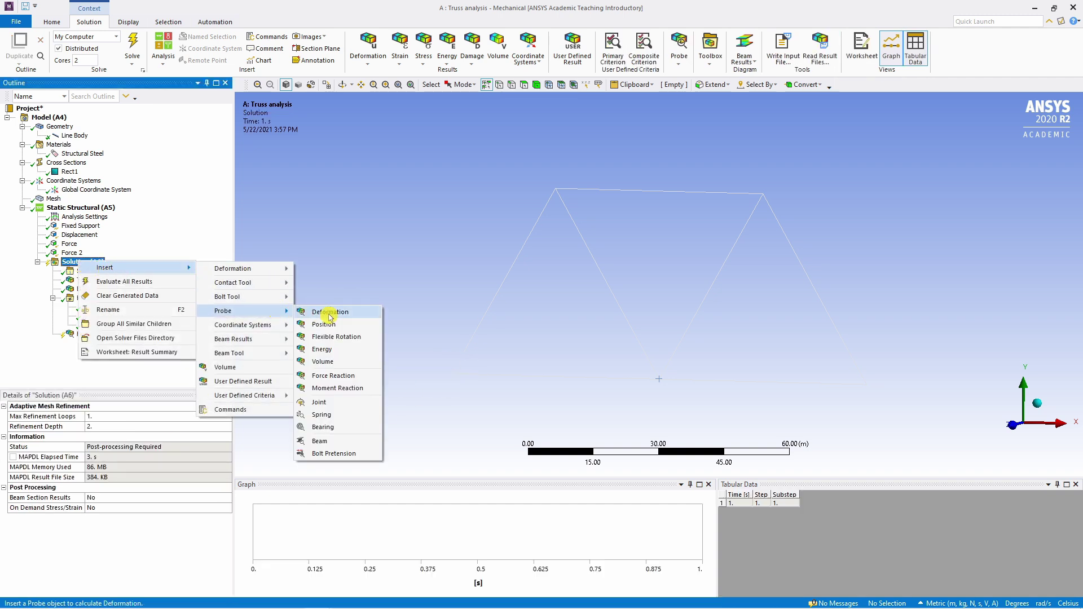
click(346, 374)
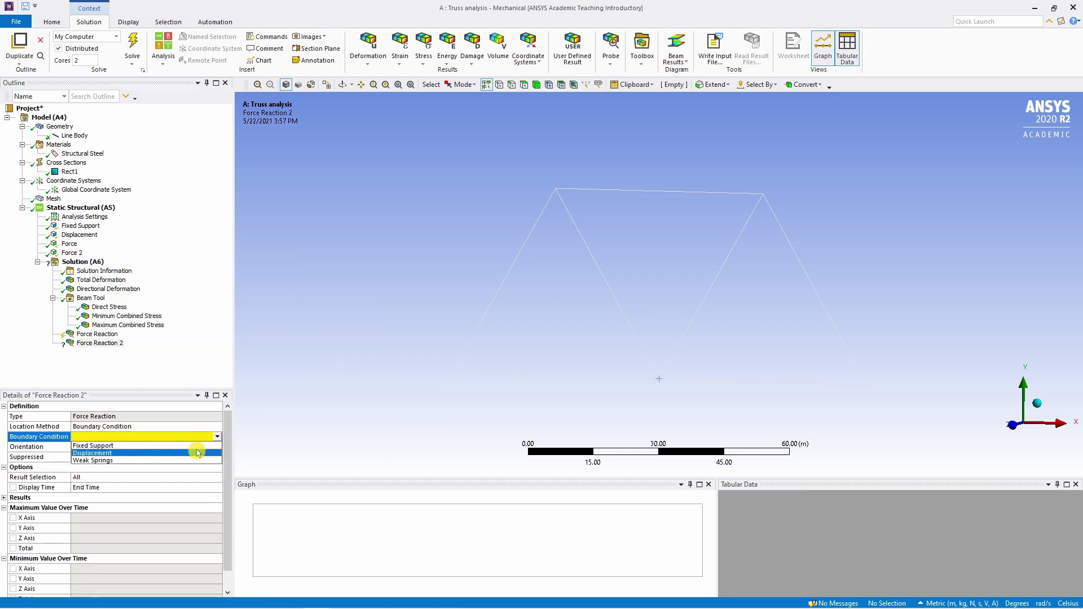
click(116, 455)
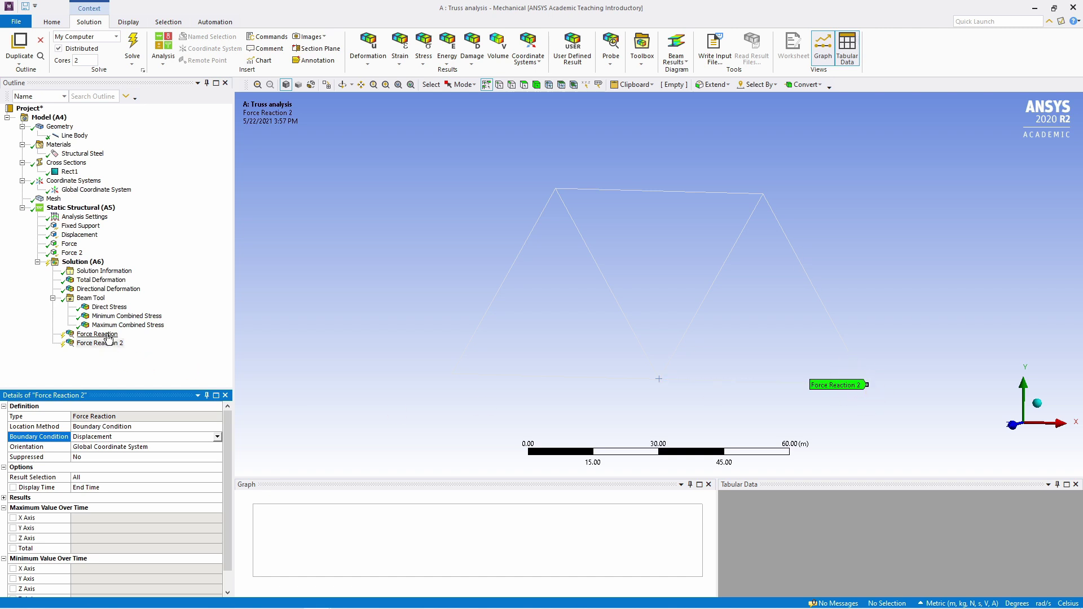
click(131, 42)
Read Force Reaction (1250.4 N) and Force Reaction 2 (749.56 N) in Y, totalling 2000 N
click(101, 334)
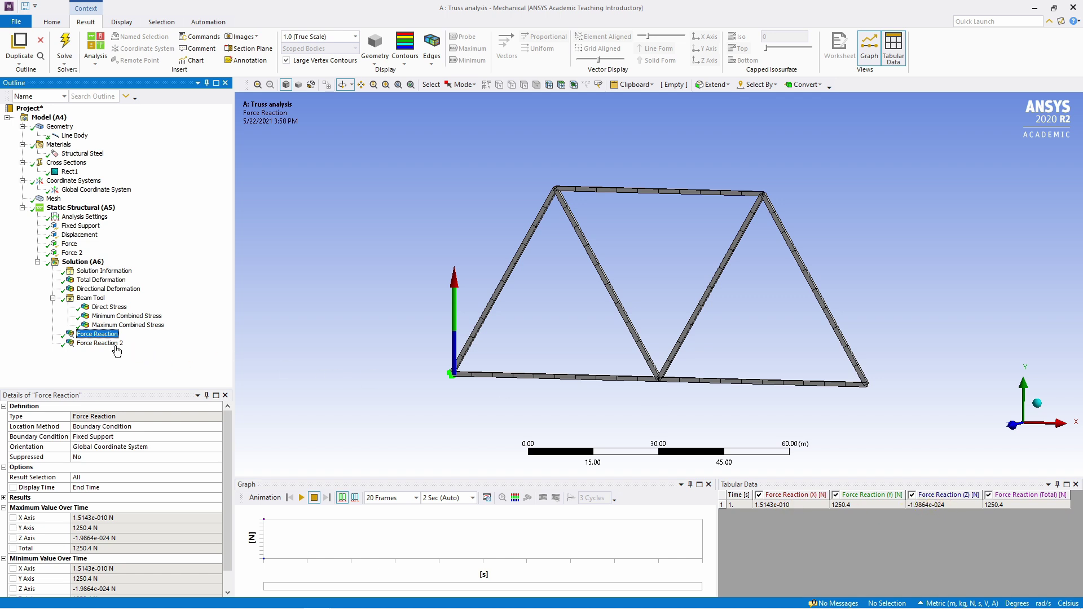
click(100, 344)
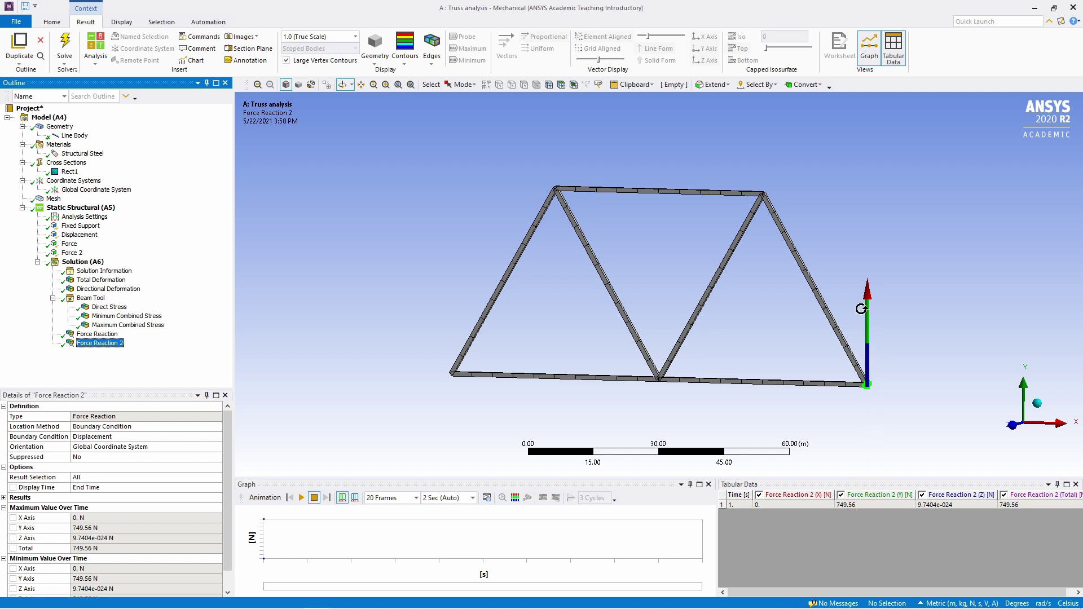
drag(869, 380, 259, 386)
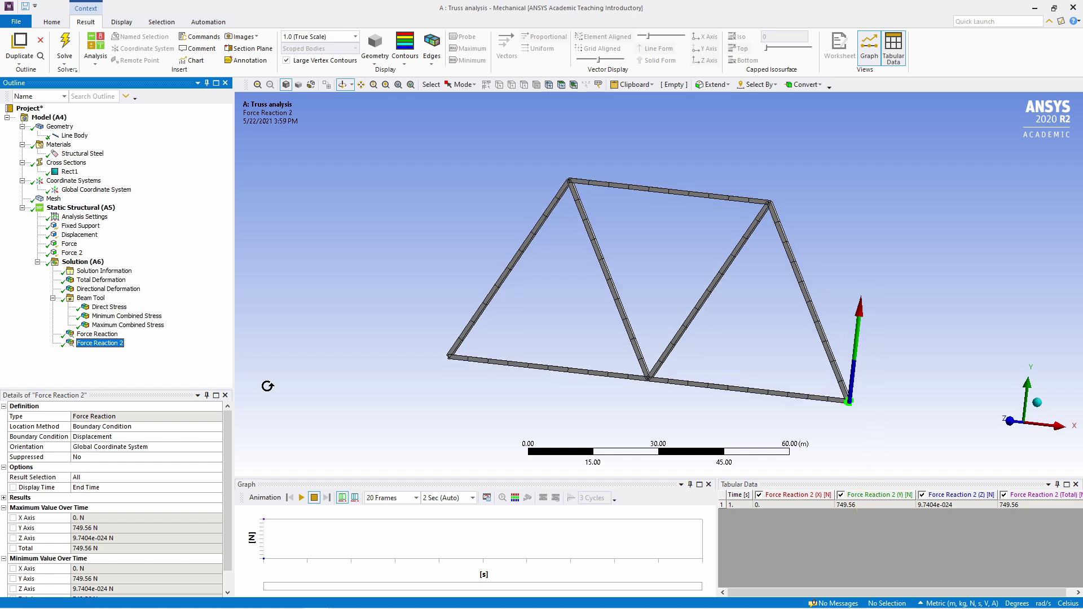
Show Total Deformation at 7.8e+006 auto scale and play its deformation animation
click(102, 281)
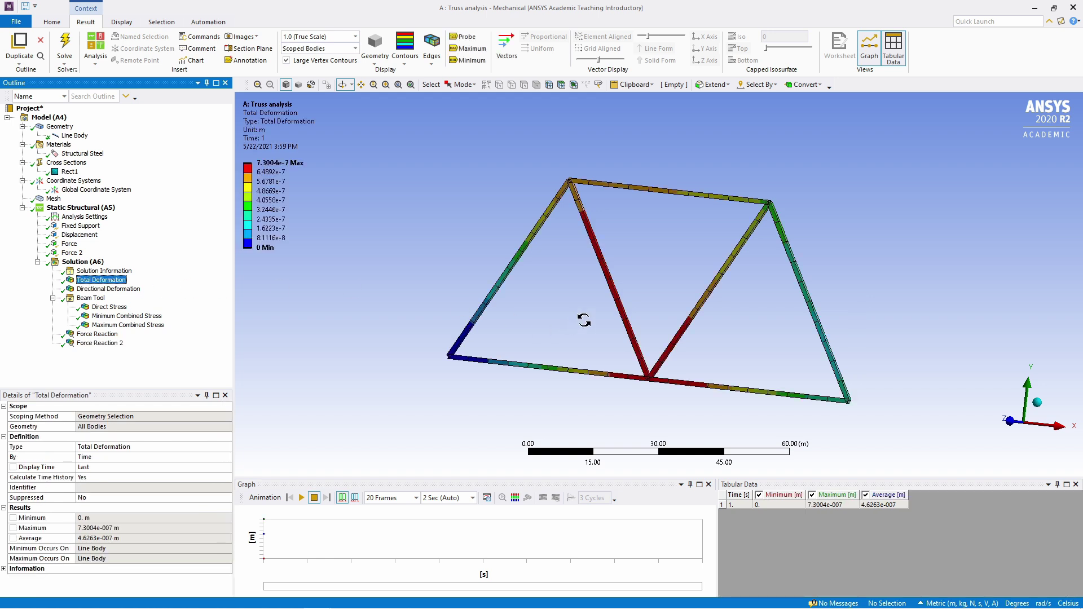
click(356, 37)
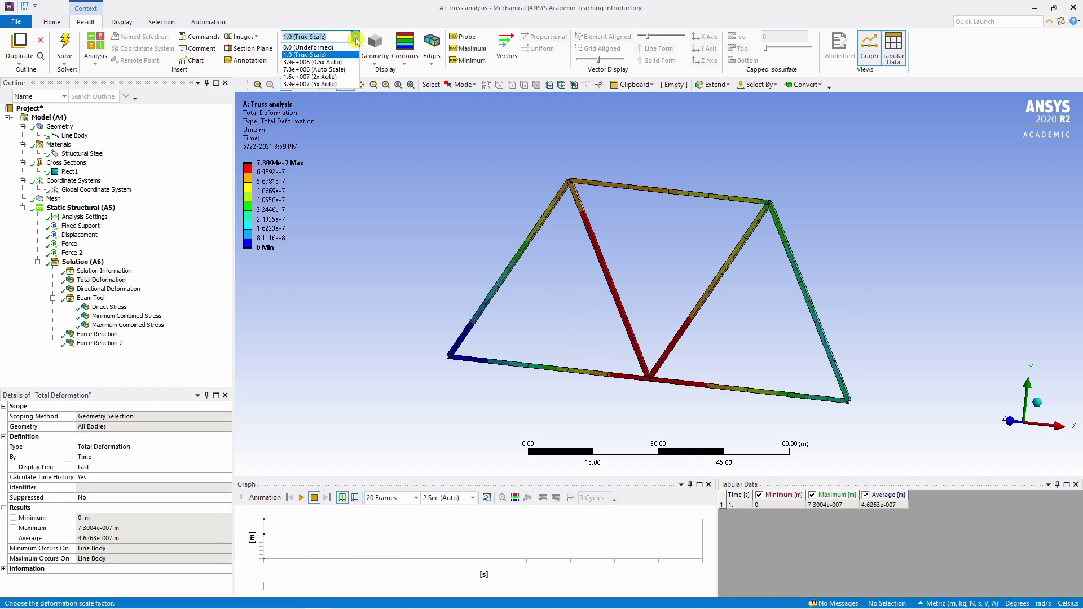
click(343, 69)
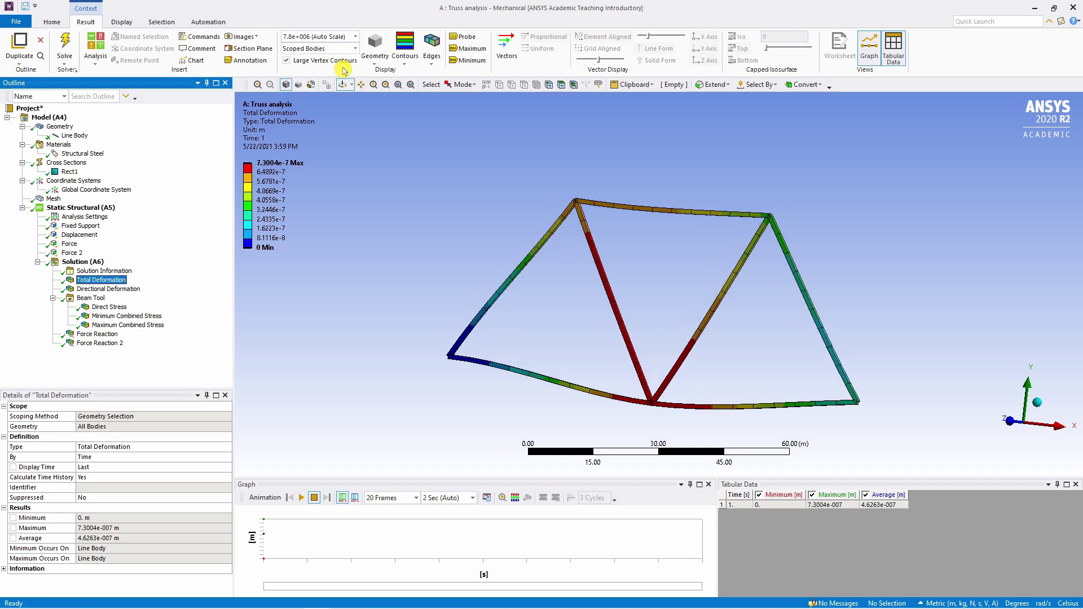
click(301, 499)
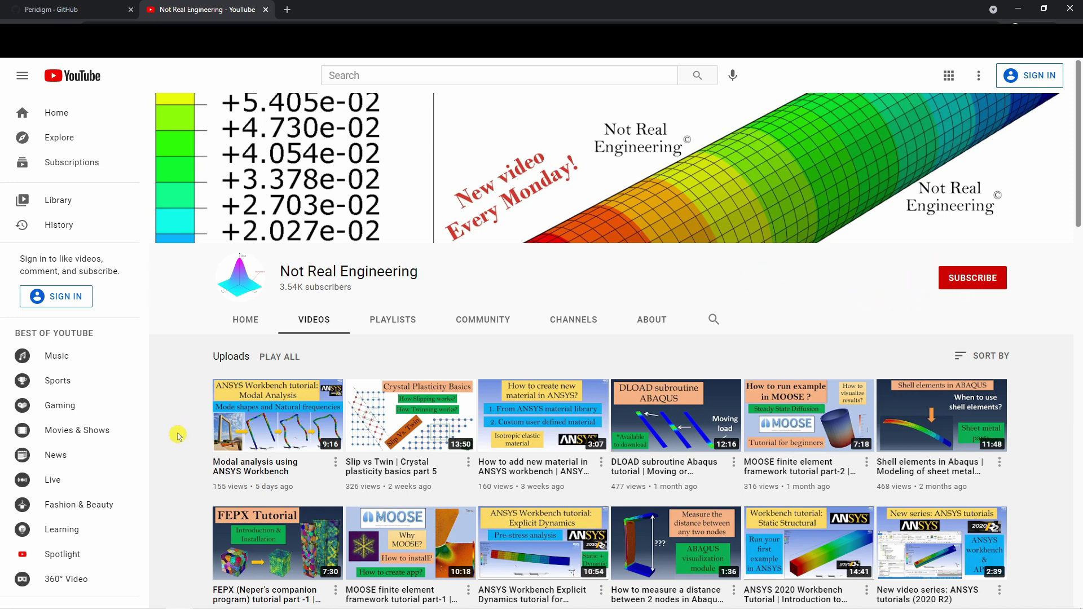
Switch the Not Real Engineering channel page to its Playlists tab and browse the nine playlists
scroll(176, 435, down, 5)
scroll(176, 434, up, 5)
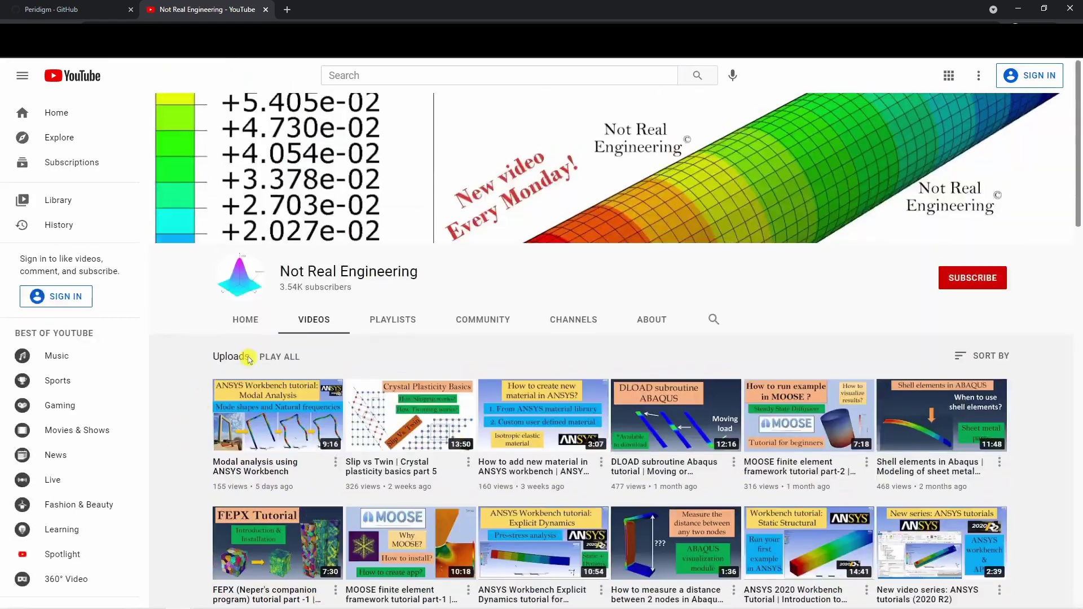
click(388, 322)
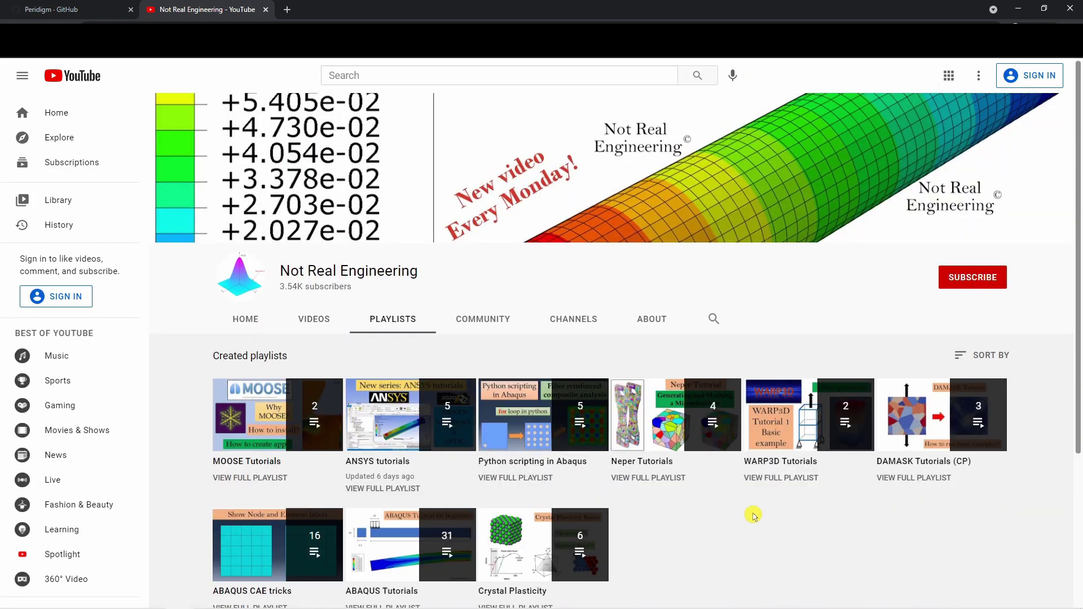
scroll(729, 423, down, 2)
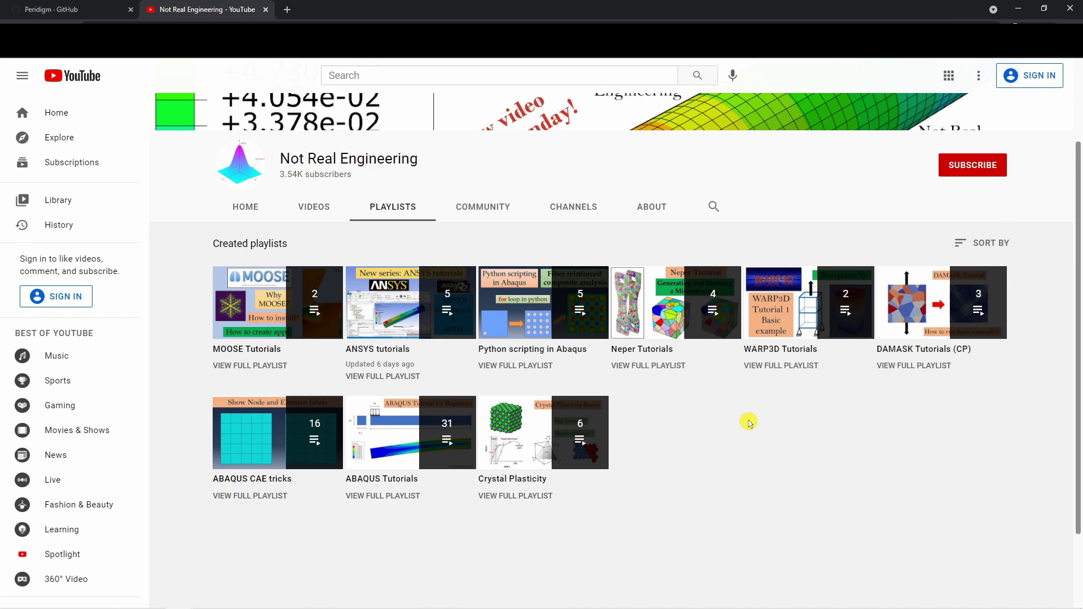
scroll(749, 423, up, 2)
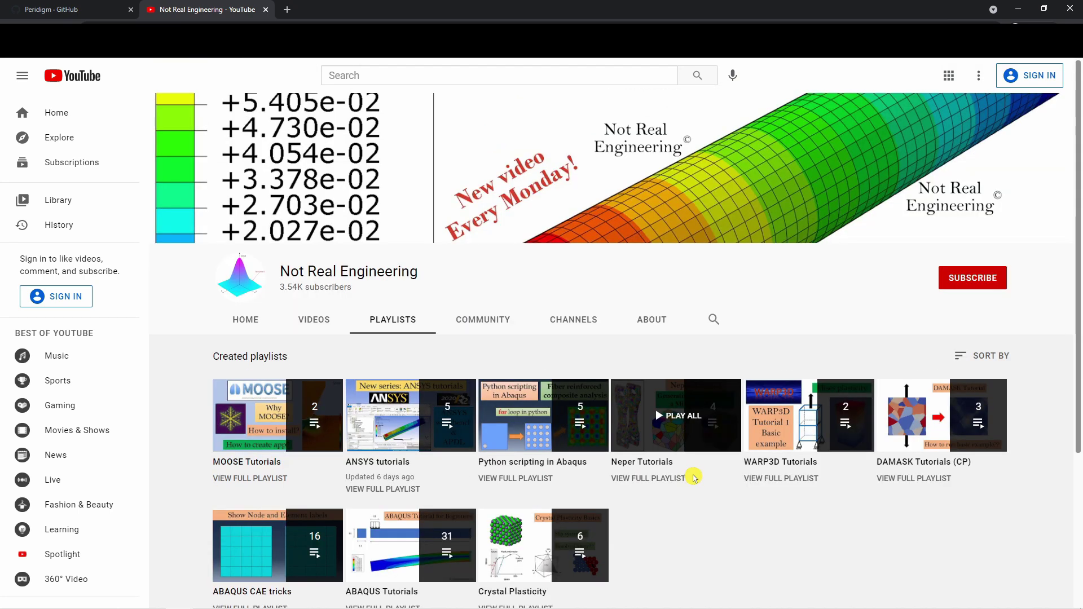